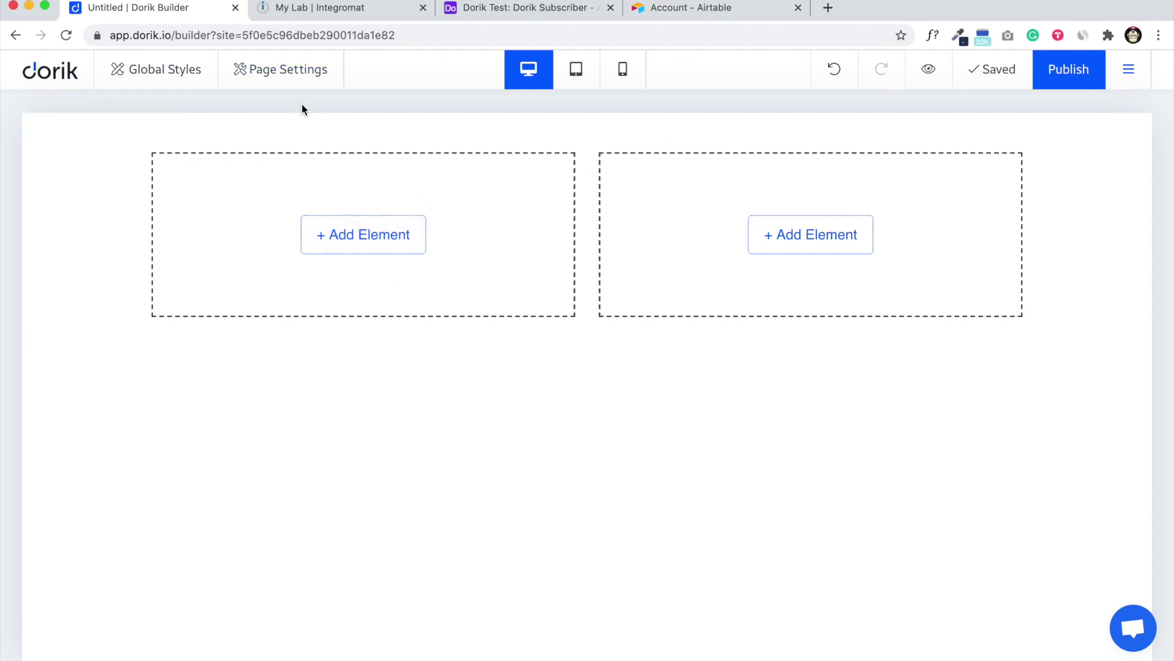
Step: After checking Integromat and Airtable, add a Subscription Form element to Dorik's left column
click(365, 5)
click(535, 9)
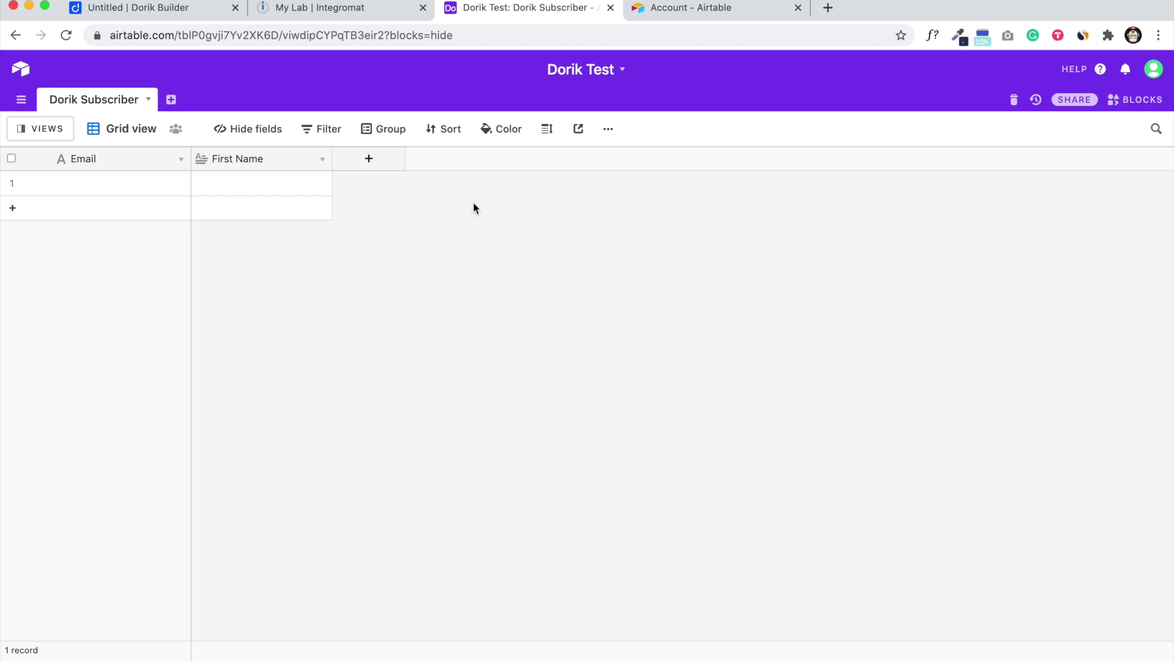
click(165, 8)
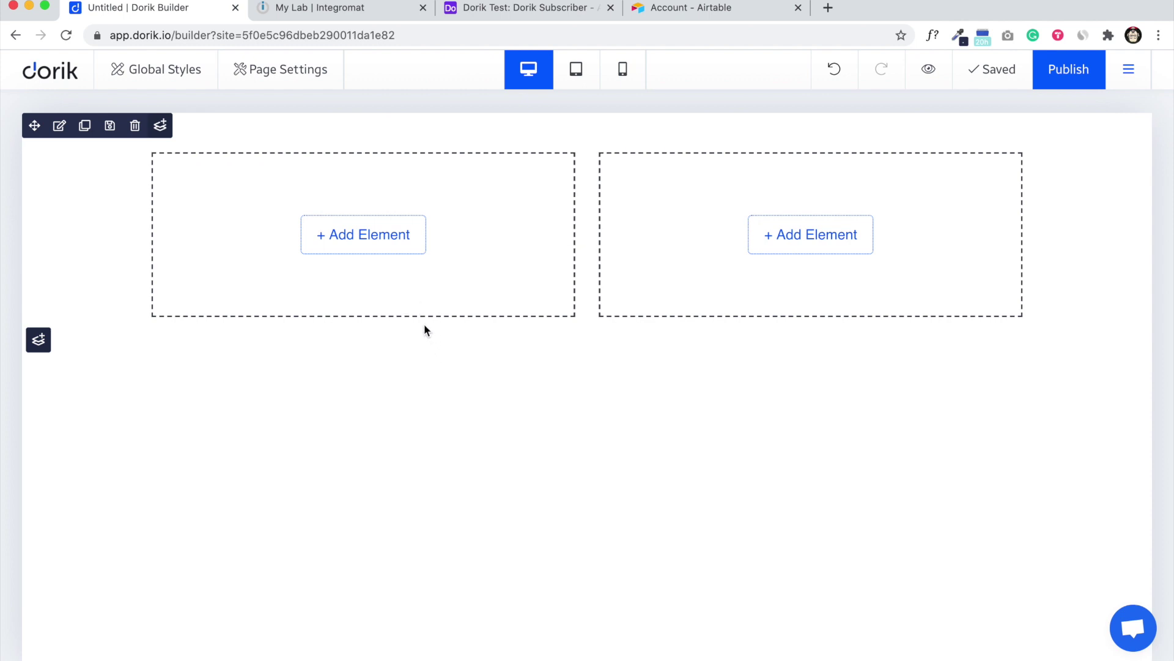
click(385, 247)
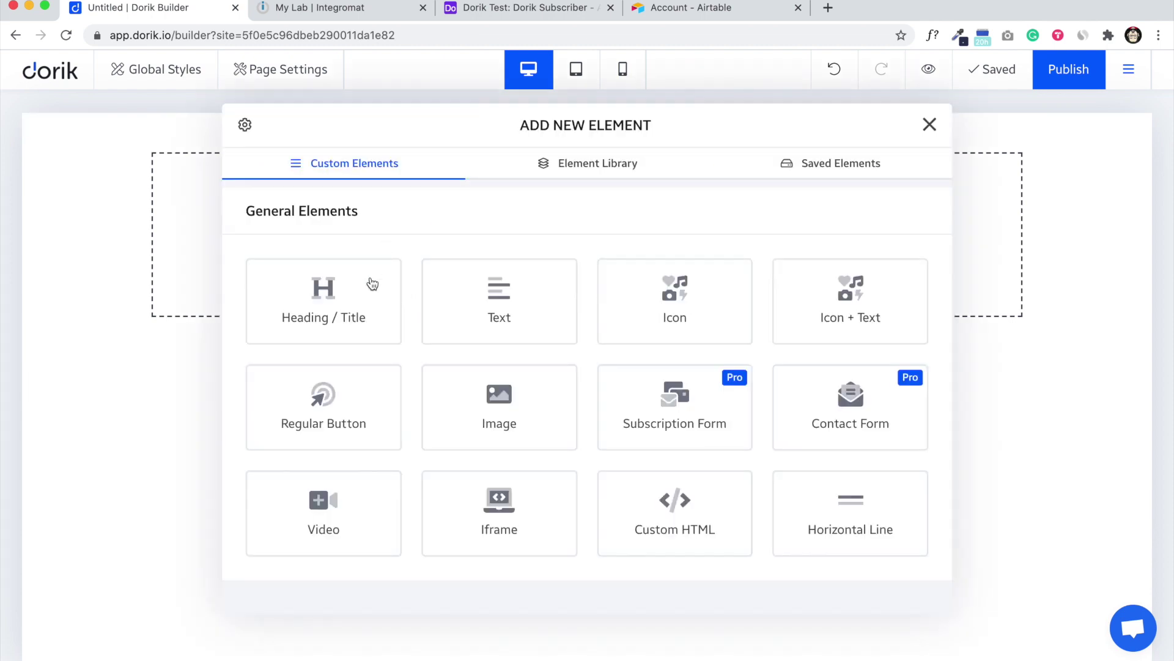
click(707, 424)
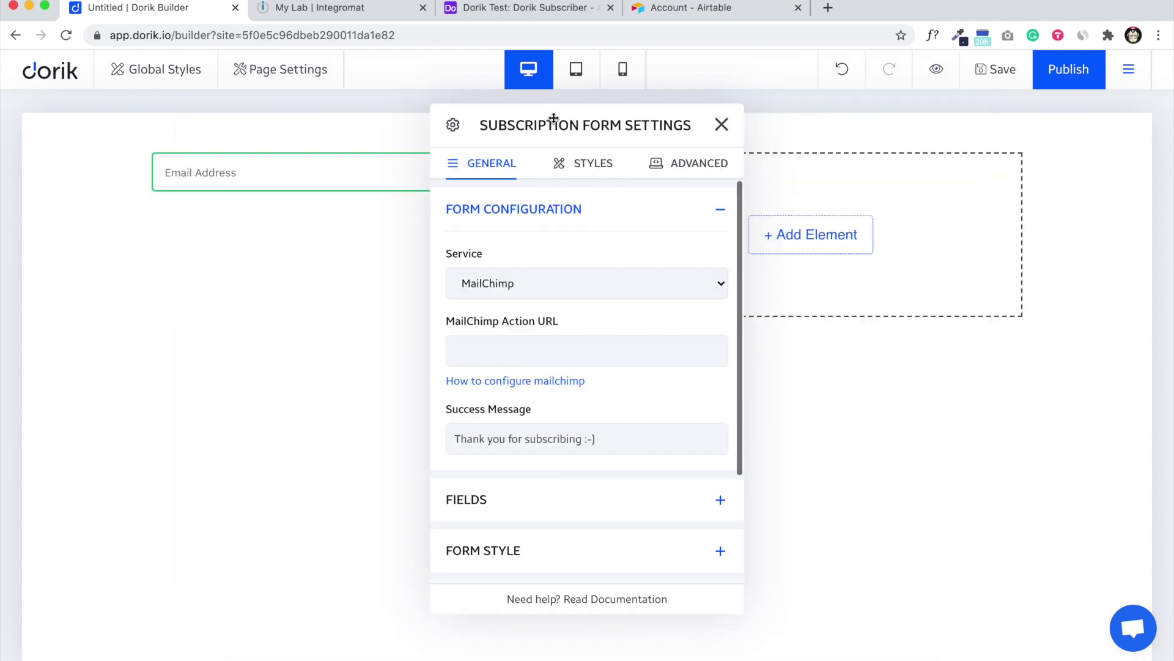
Step: Turn on the First Name field in the subscription form's FIELDS settings
drag(548, 121, 825, 118)
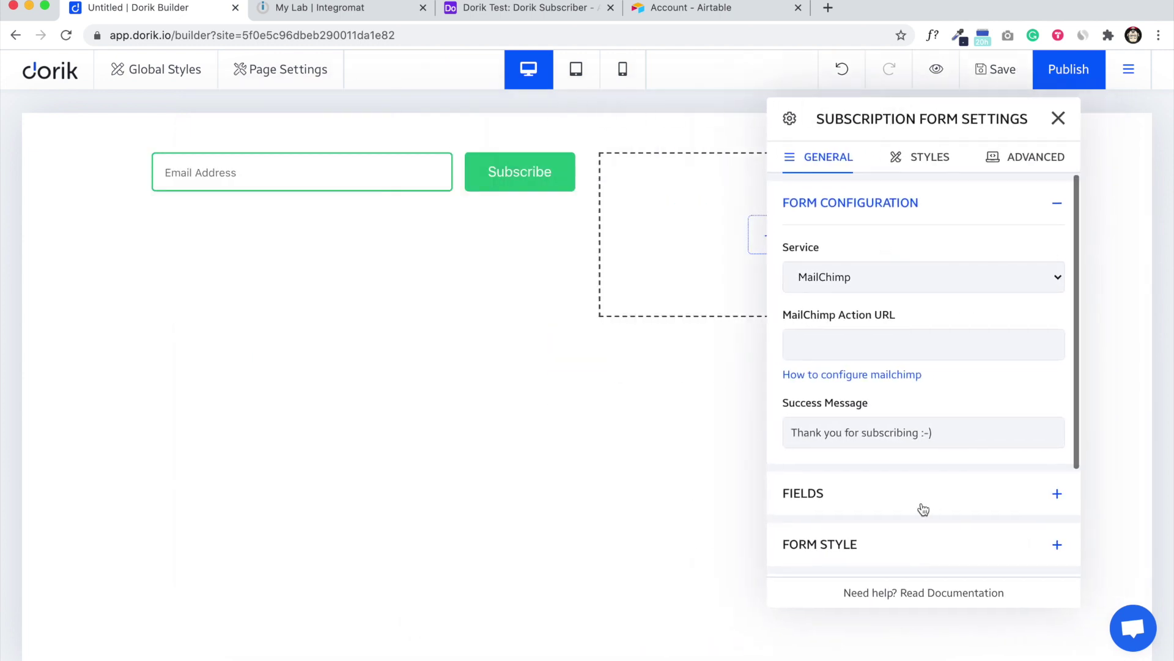
click(923, 506)
click(877, 273)
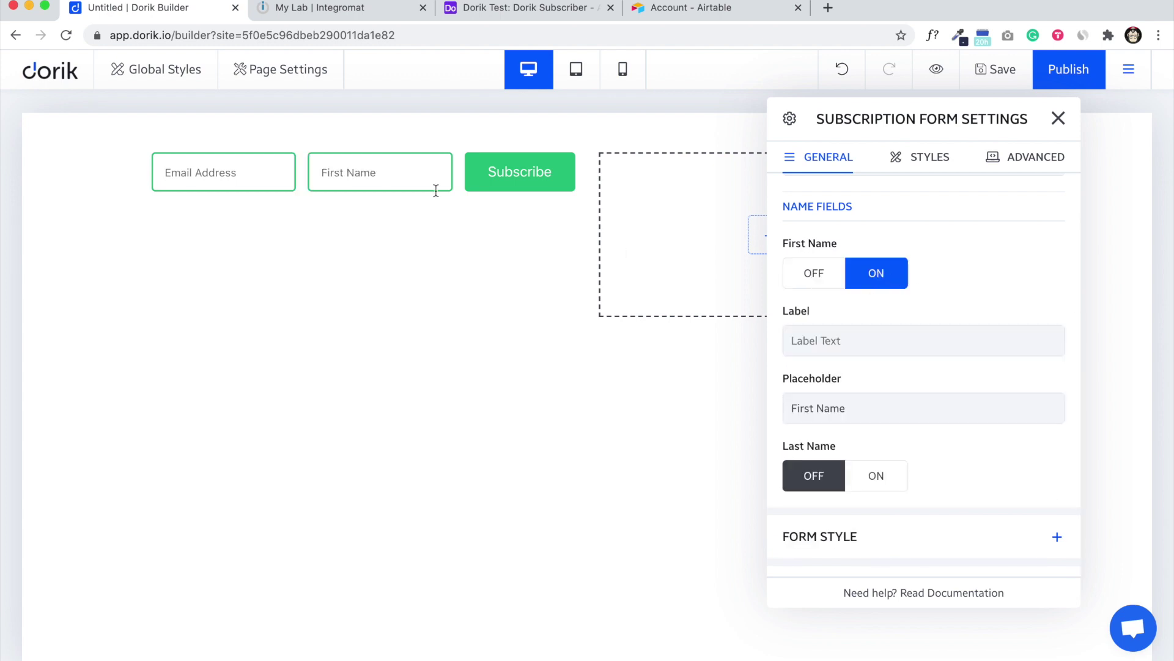
scroll(861, 291, up, 1)
scroll(861, 291, up, 5)
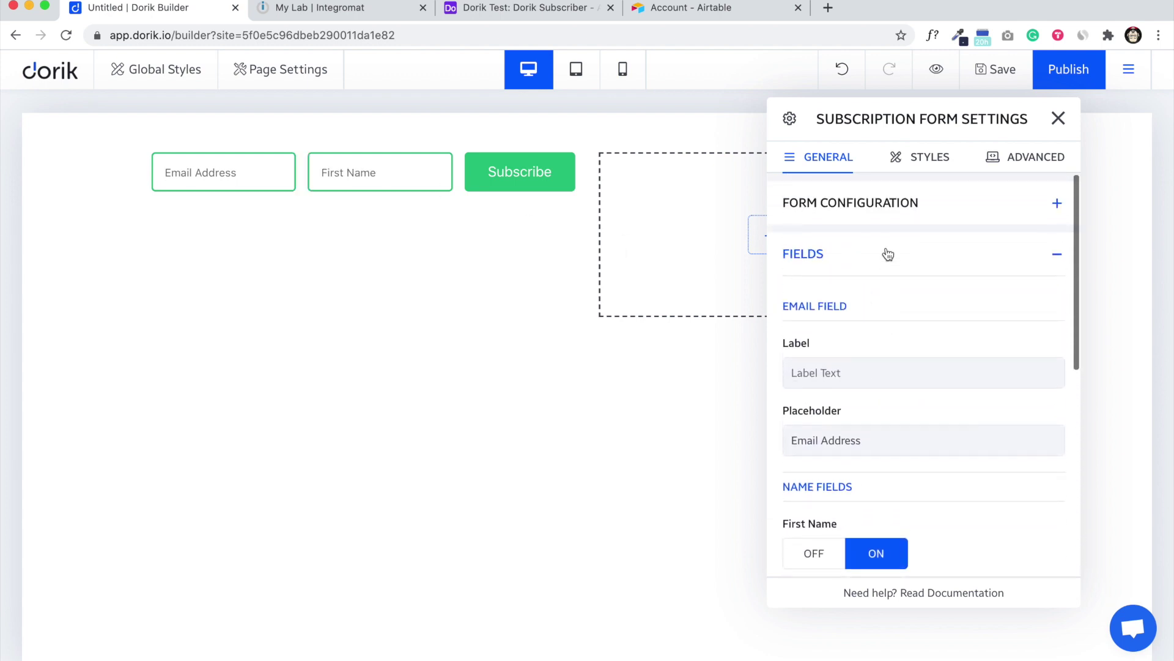
click(888, 254)
Step: Set the form's configuration service to Integromat and switch to the Integromat dashboard
click(884, 205)
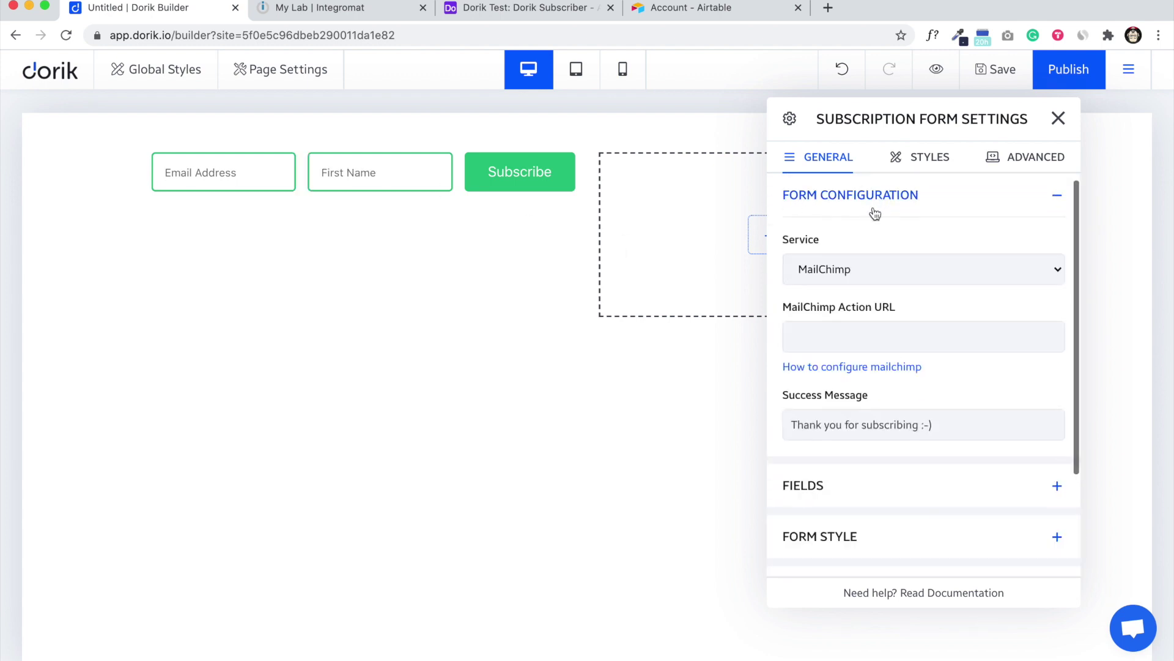
click(920, 278)
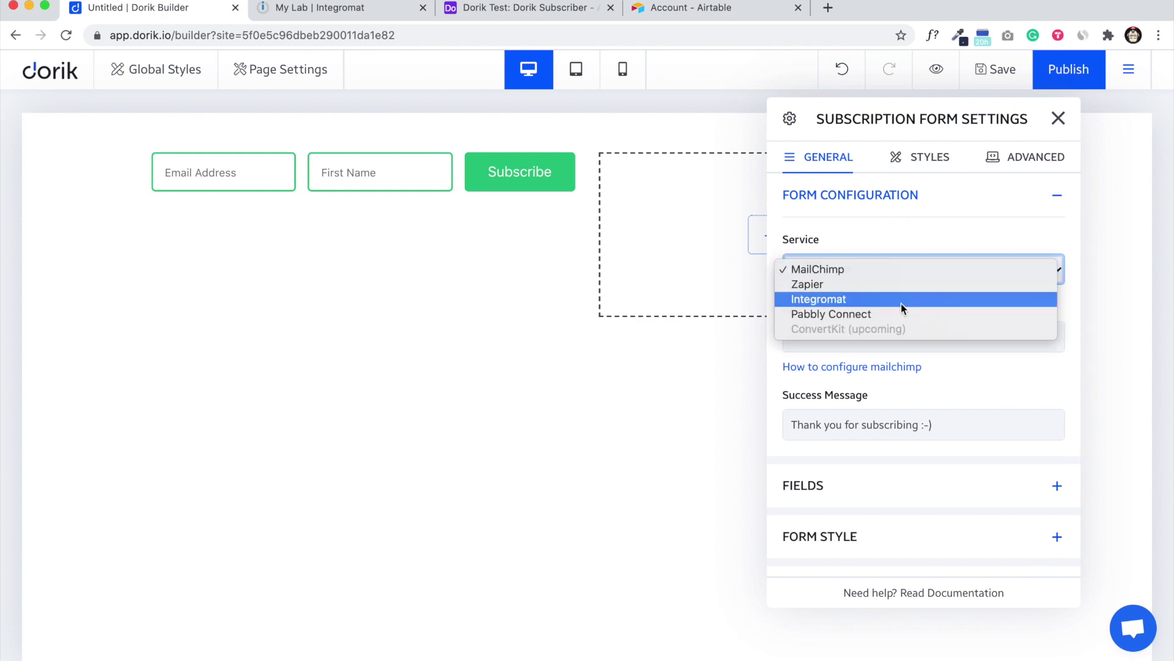
click(901, 303)
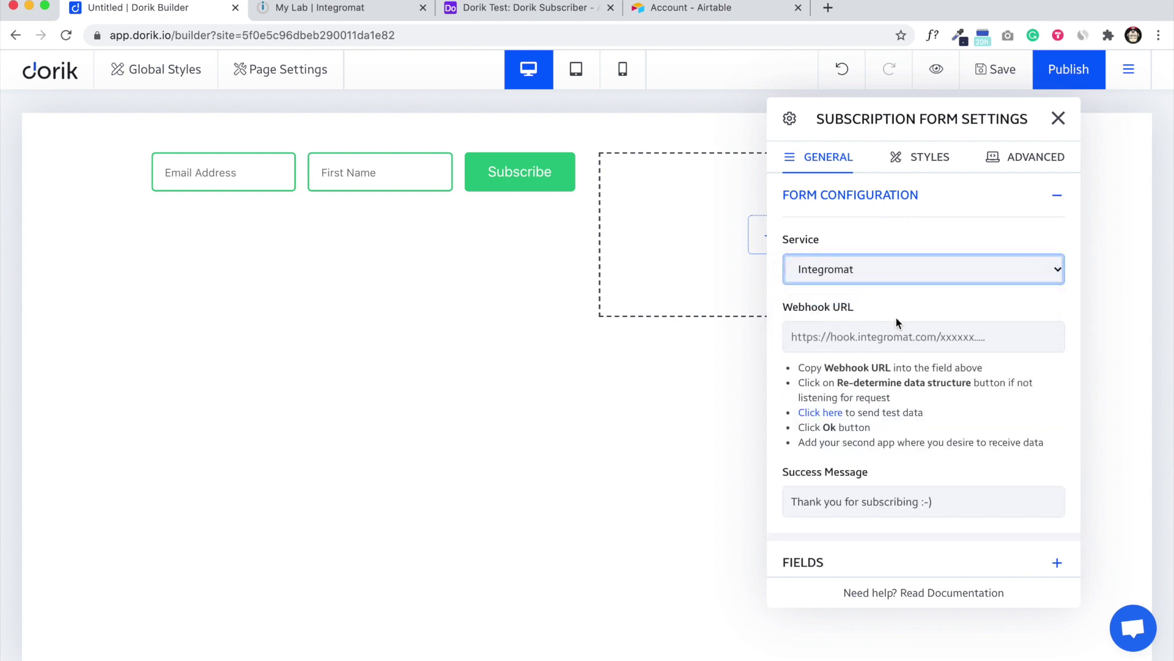
click(896, 309)
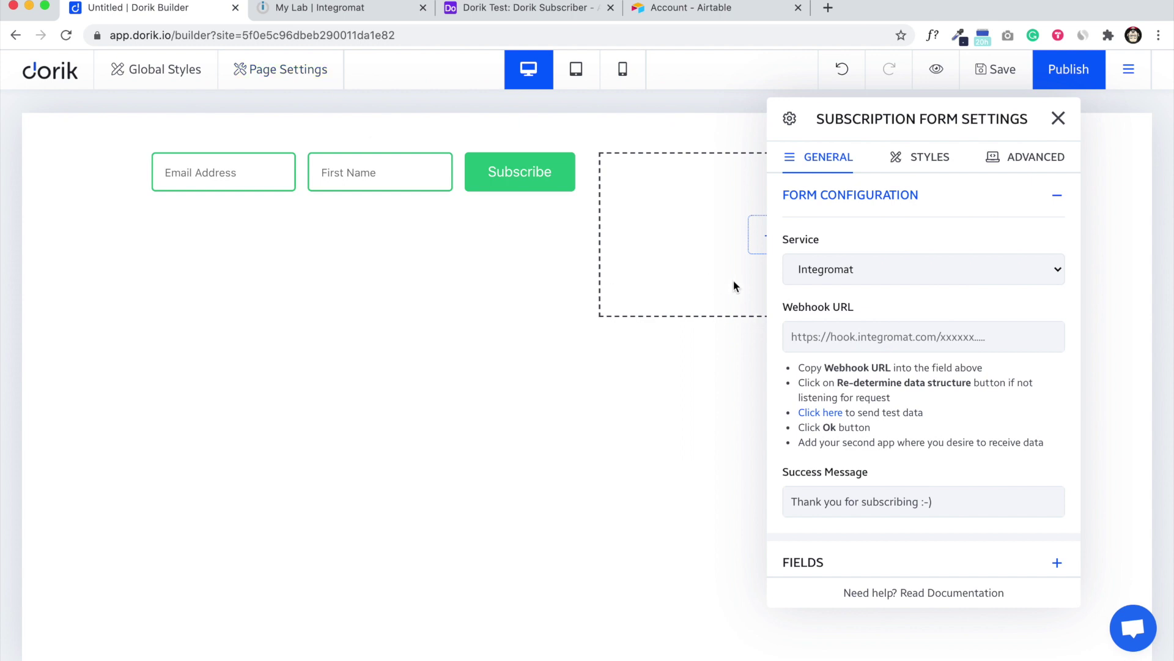
click(335, 9)
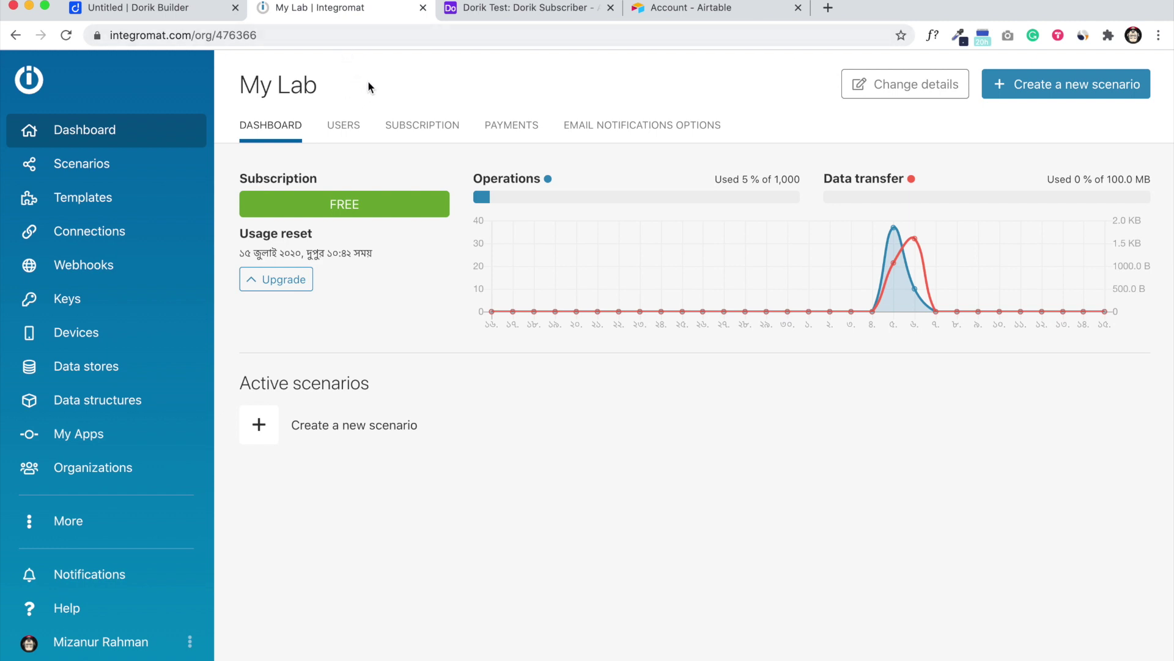
Step: Create a new scenario with Webhooks, found by searching 'webhoo', as its service
click(1035, 92)
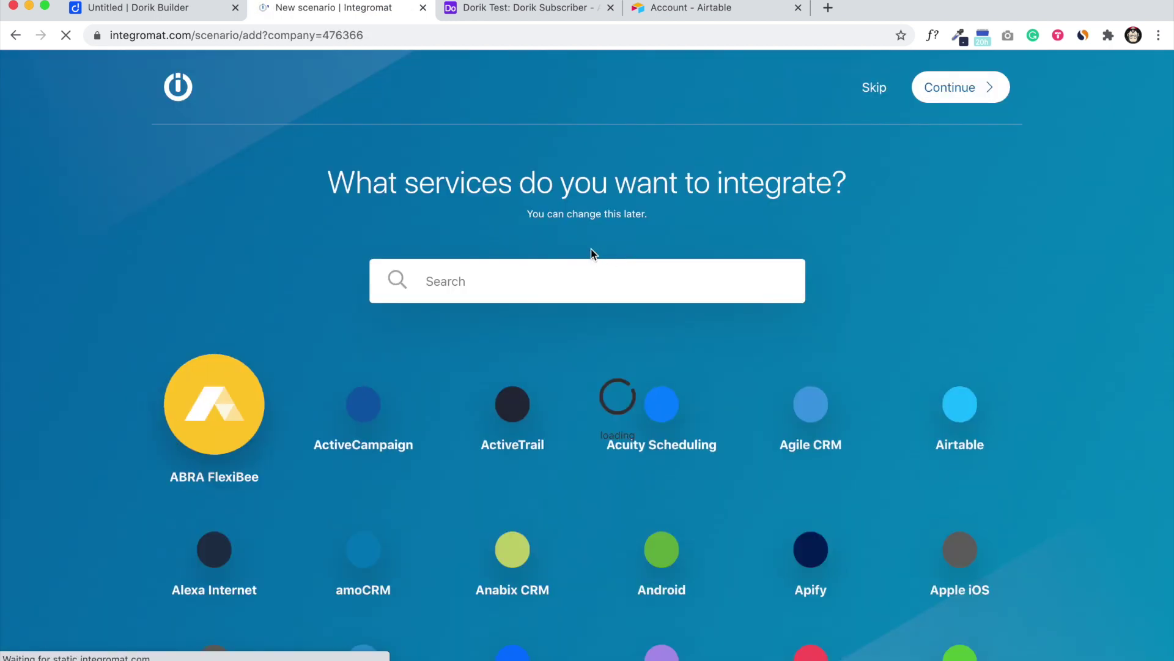
click(534, 278)
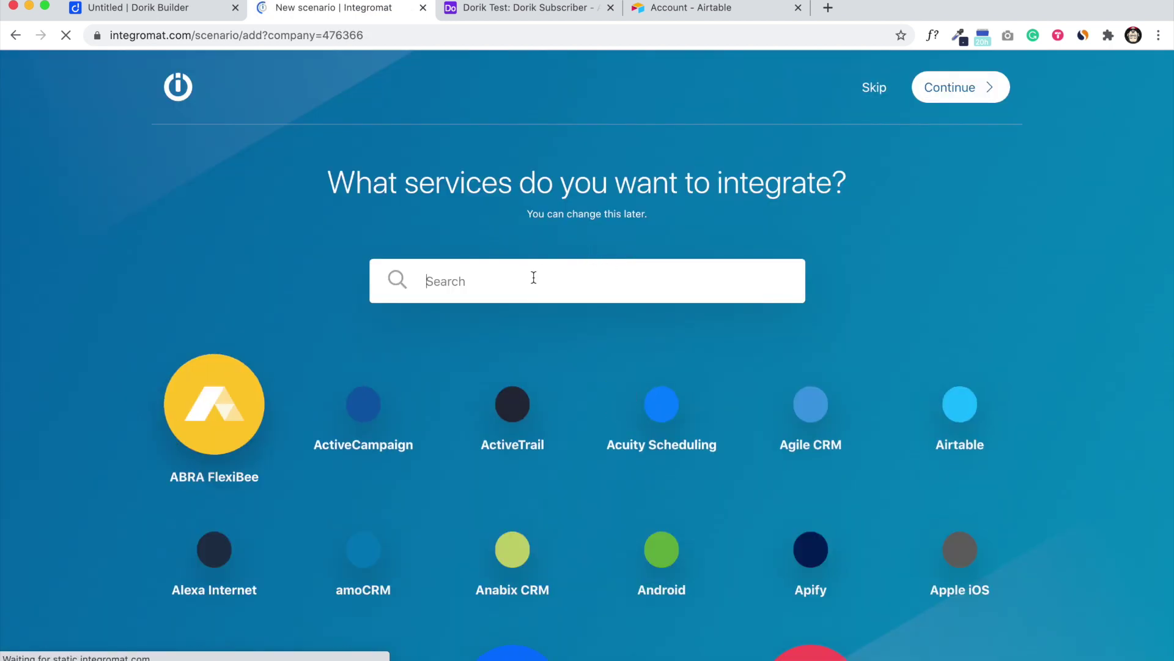
text(webhoo)
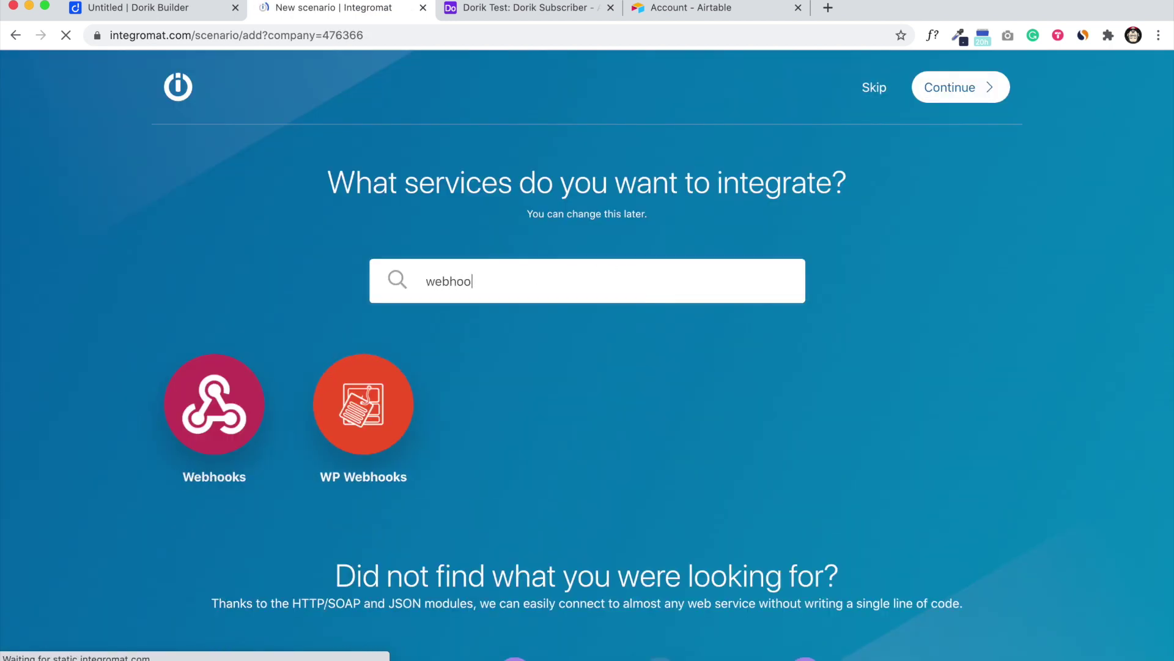
click(220, 392)
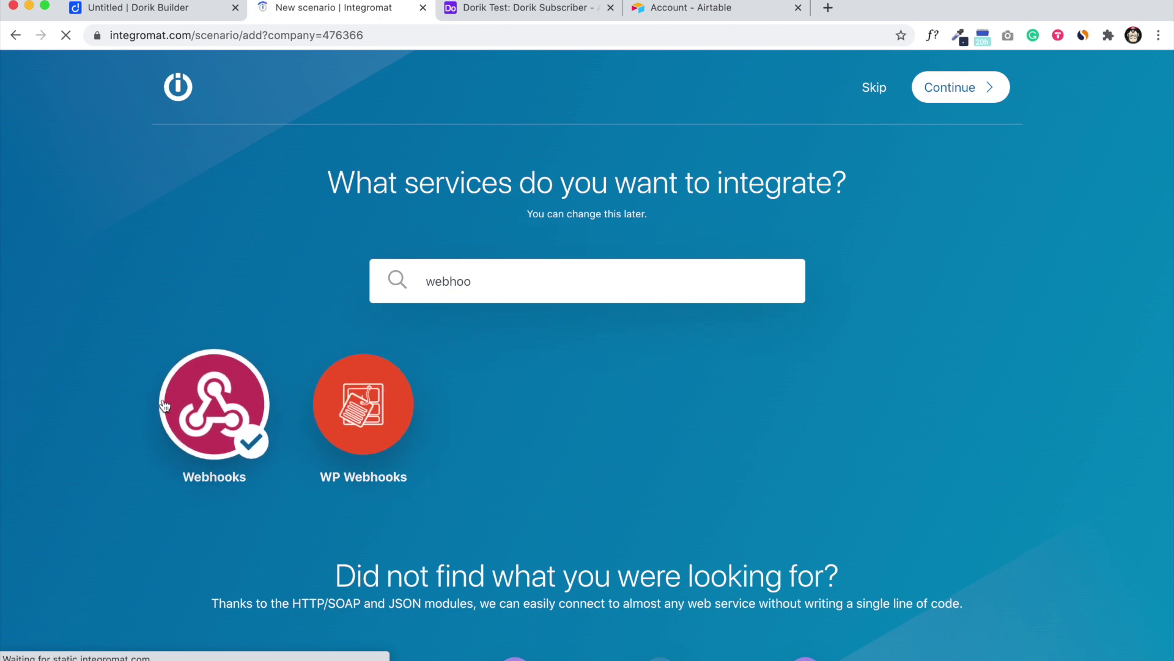
click(964, 84)
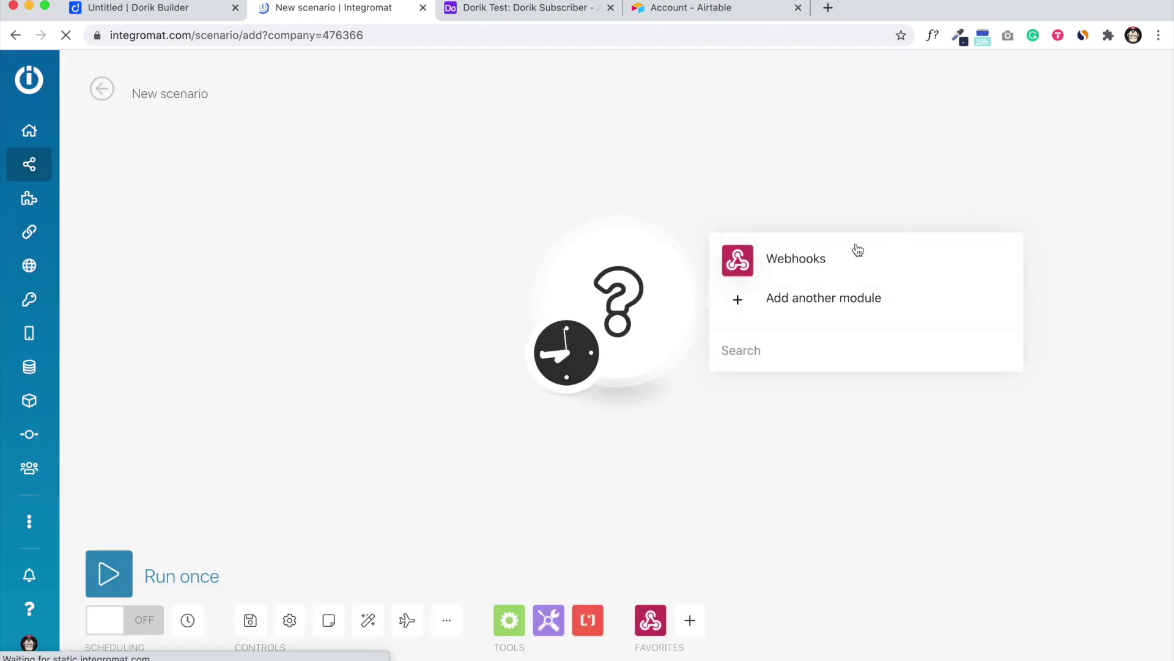
Step: Add a Custom webhook trigger module and find its webhook list empty
click(818, 270)
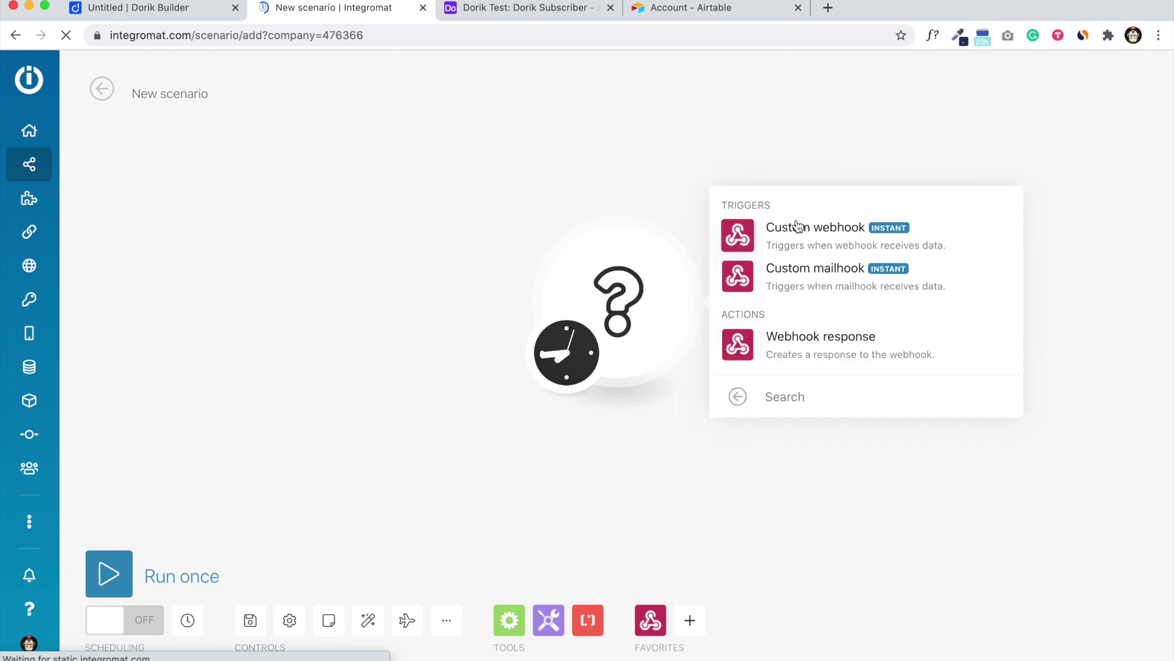
click(852, 240)
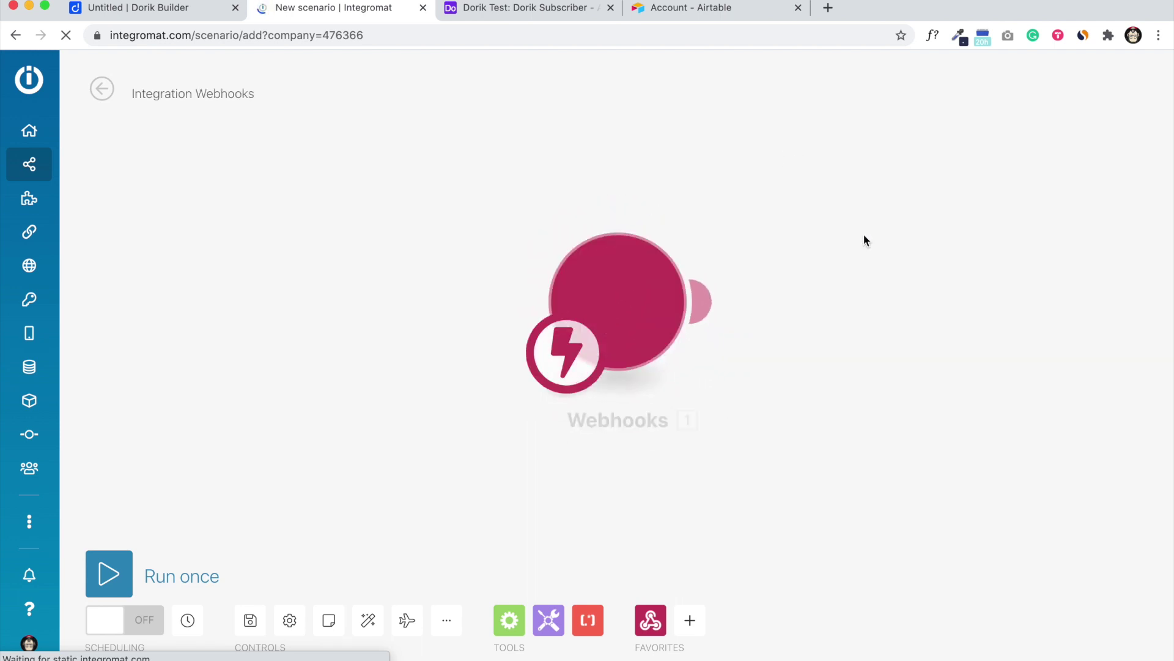
click(865, 293)
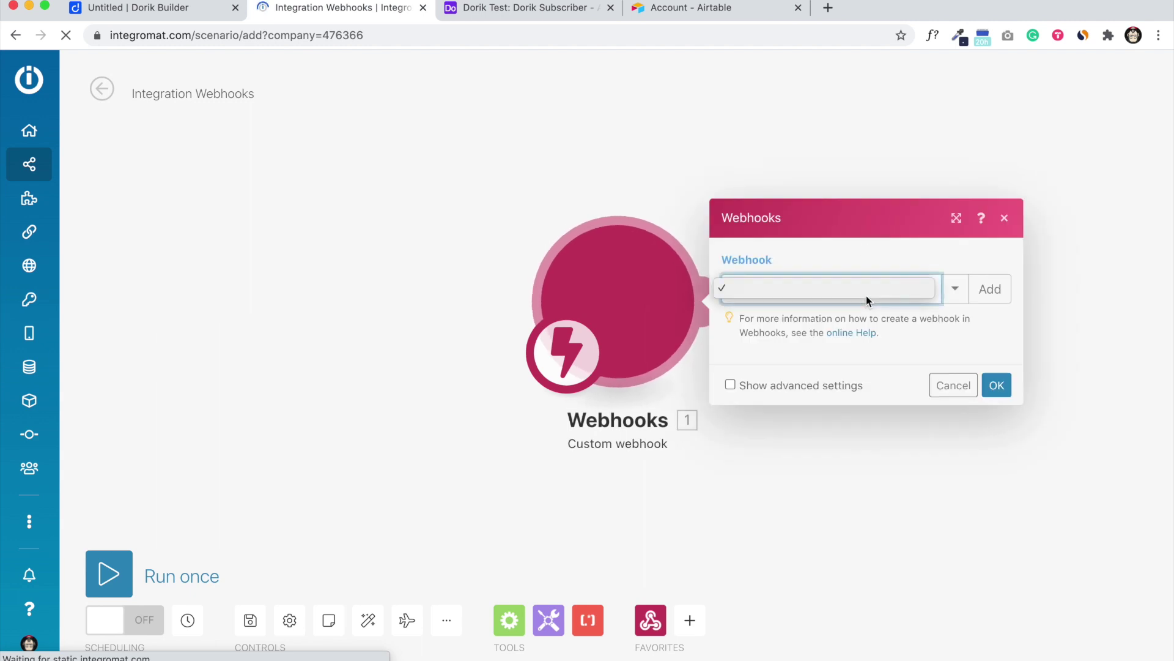
click(903, 313)
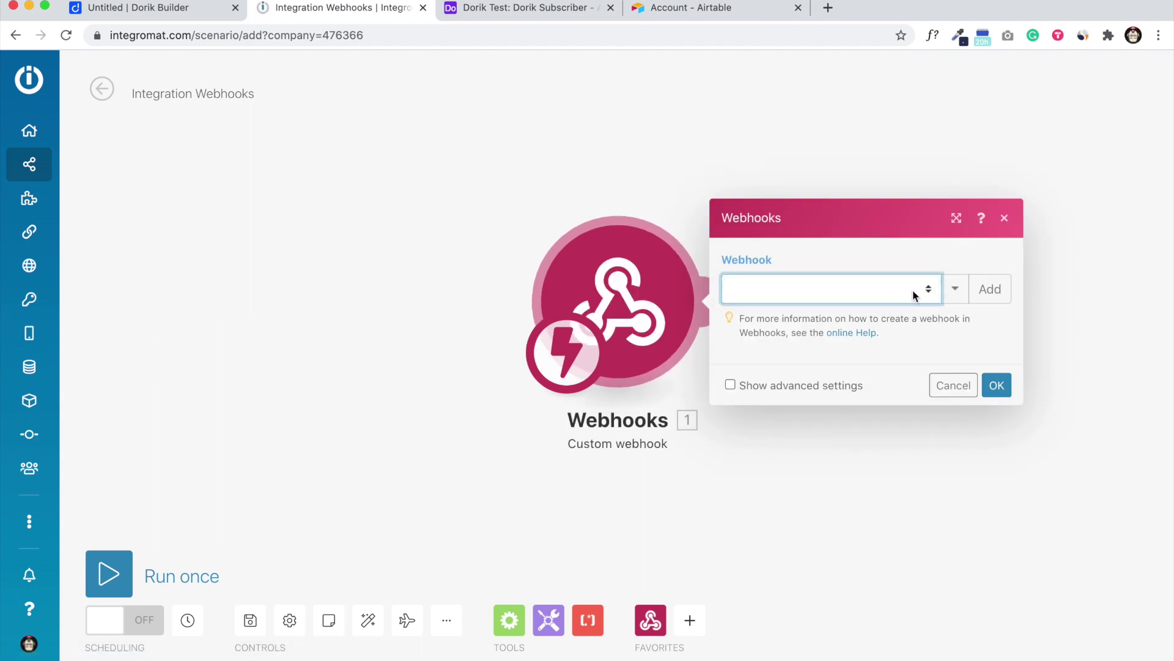
click(850, 285)
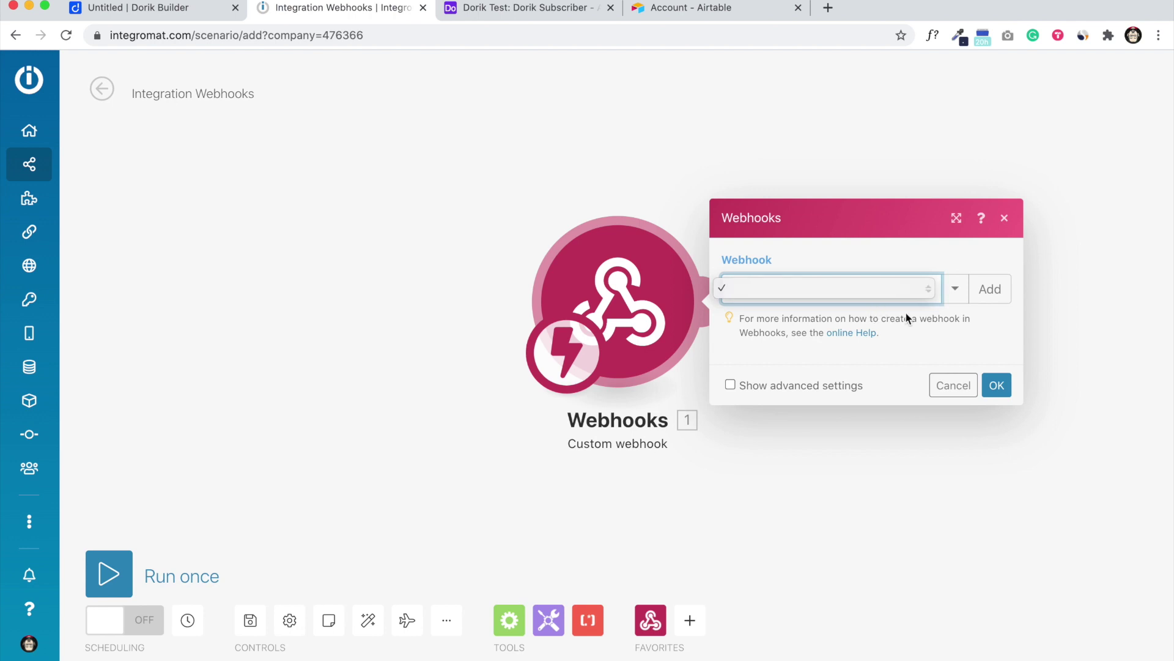
click(906, 318)
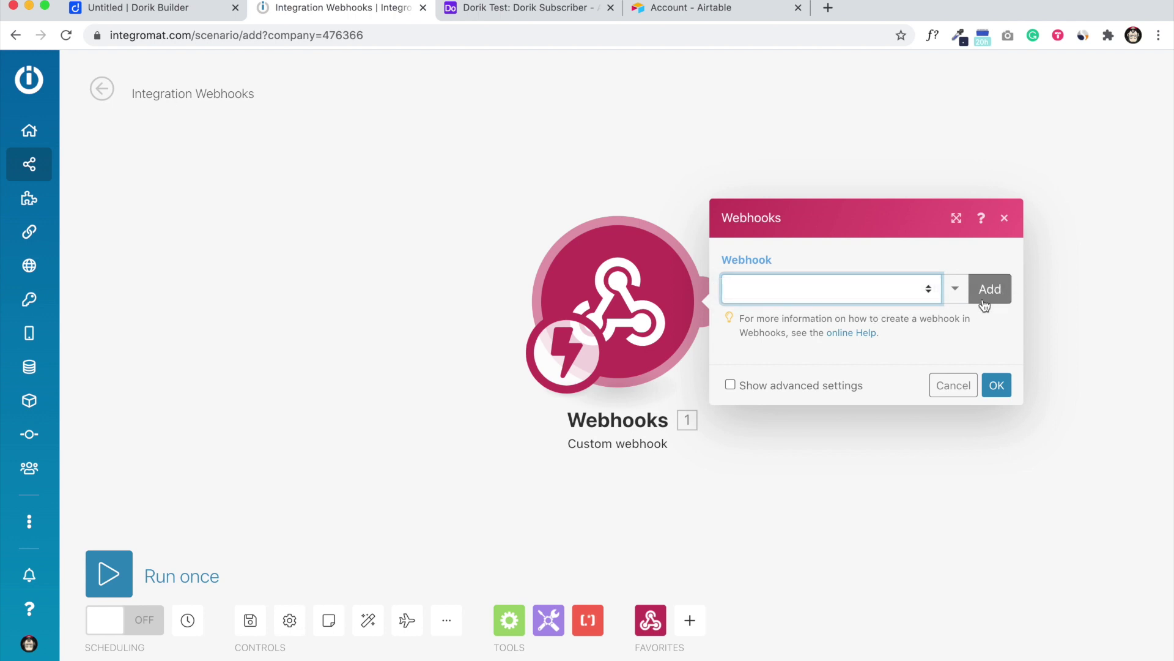
Step: Create and save a new webhook named 'dorik-to-airtable'
click(992, 294)
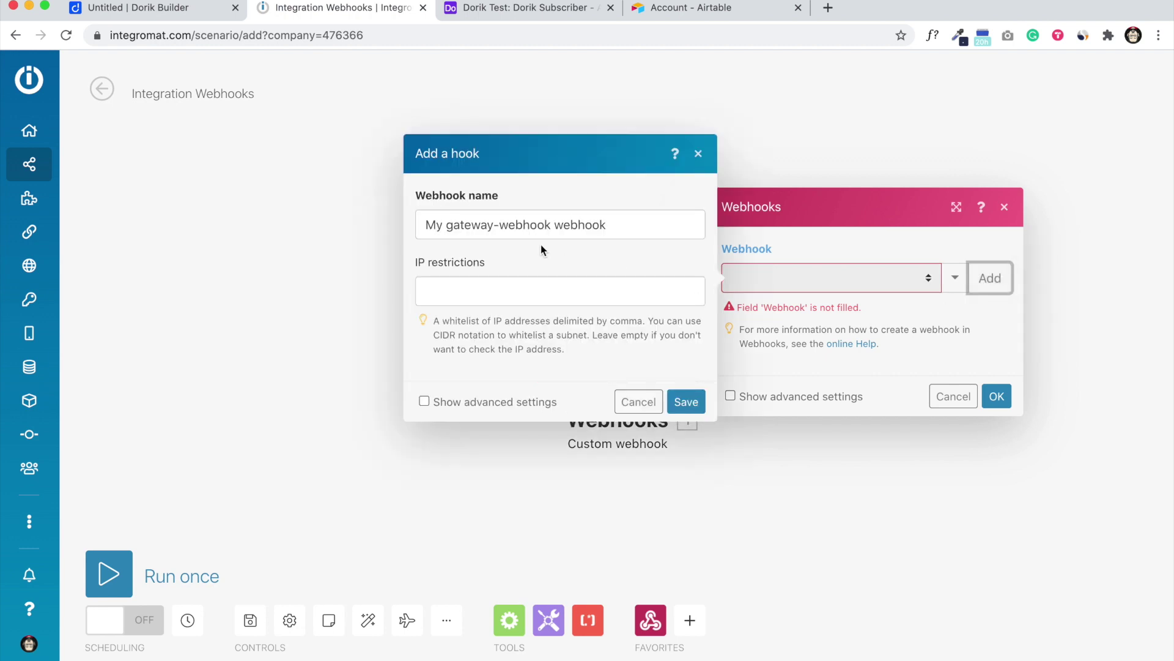
drag(610, 232, 373, 231)
key(BackSpace)
text(dorik-to-airtable)
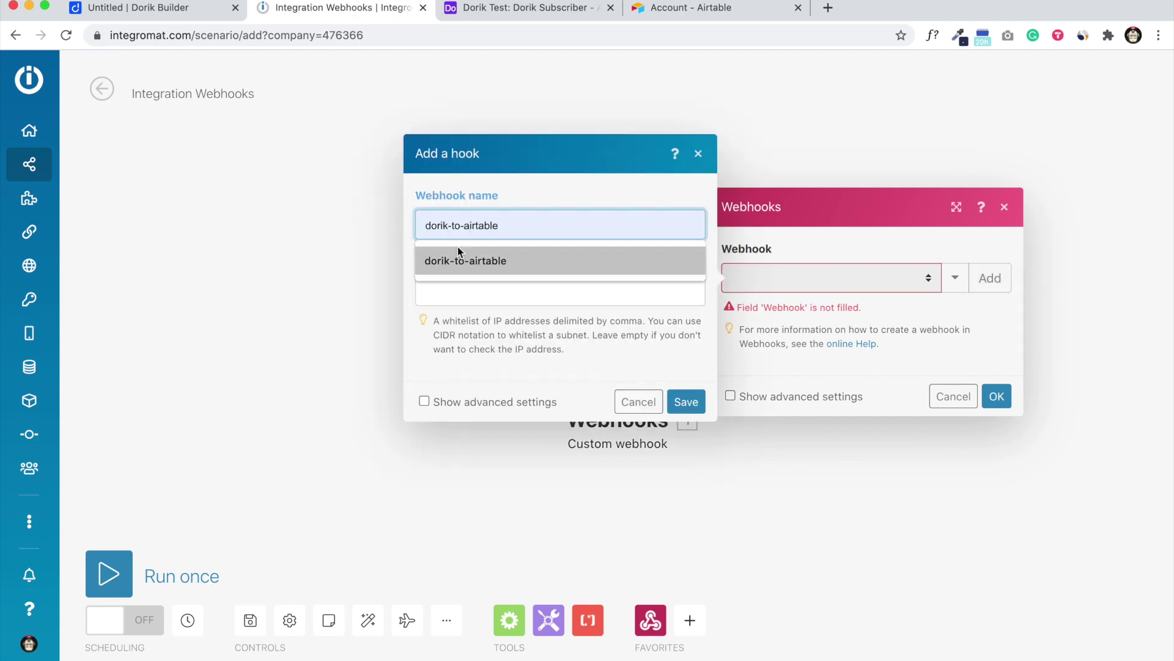
click(458, 251)
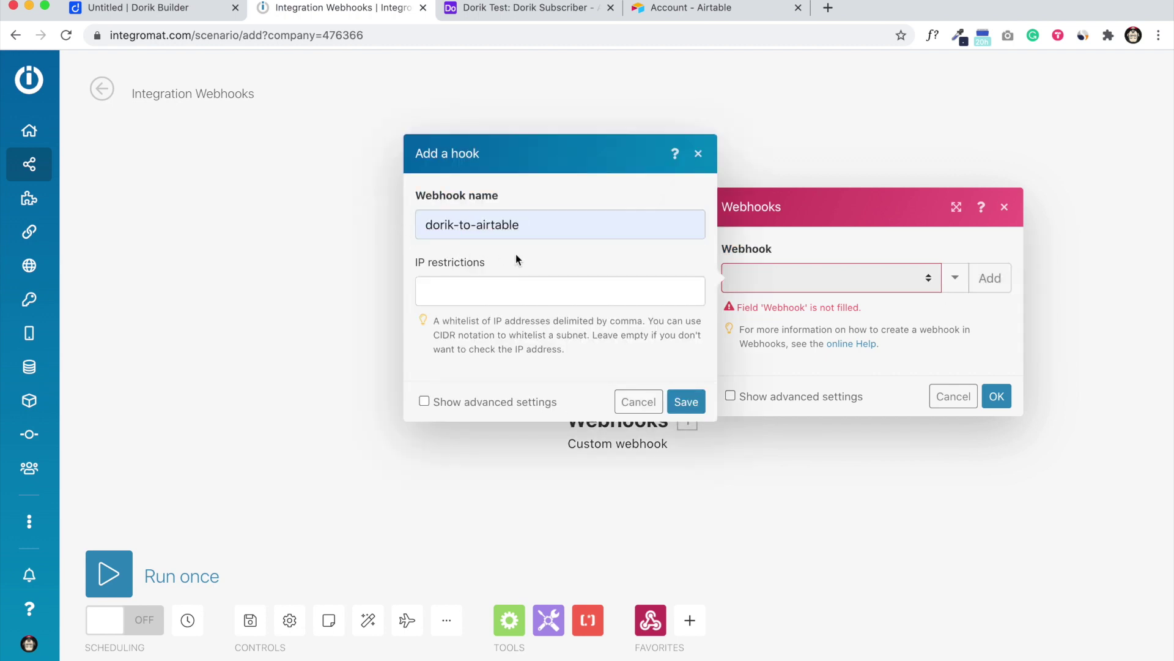
click(686, 404)
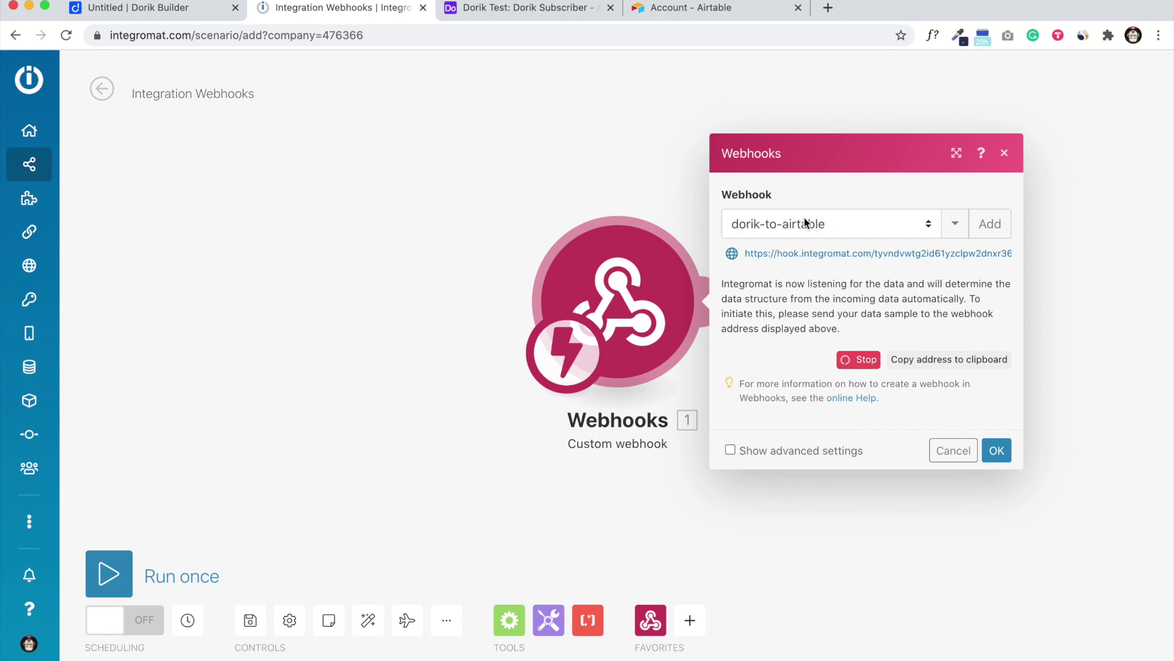
Step: Restart listening for a fresh data sample and copy the webhook URL
click(858, 362)
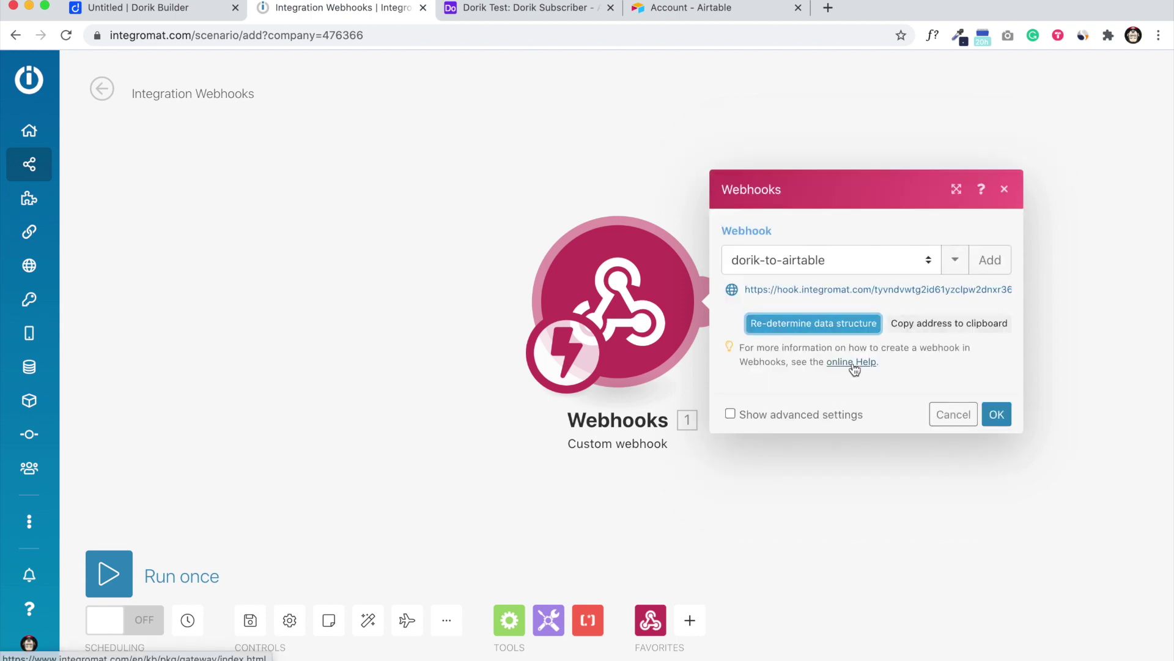
click(740, 320)
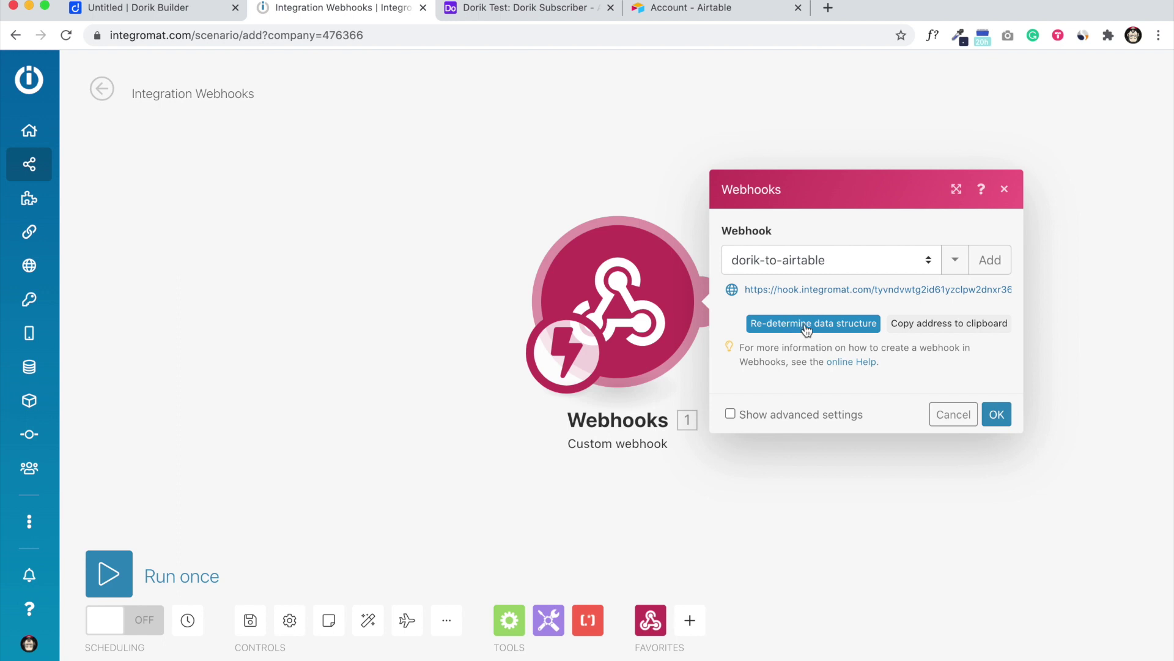
click(803, 331)
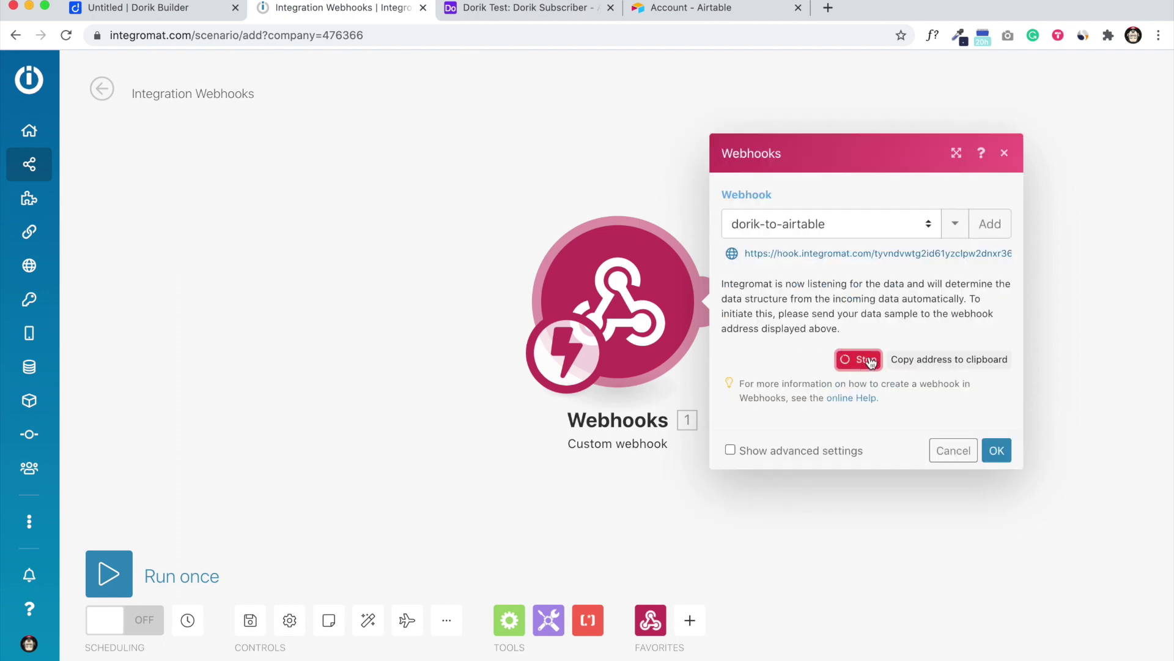
click(888, 255)
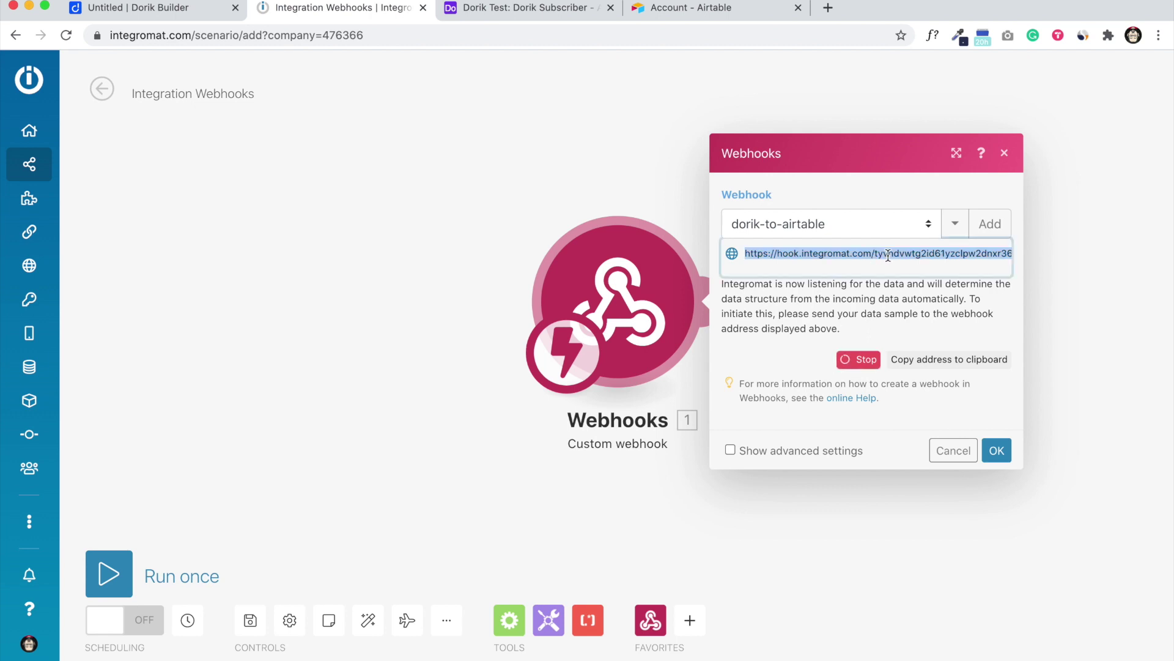
Step: Paste the Integromat hook URL into the form's Webhook URL field and send test data
click(178, 8)
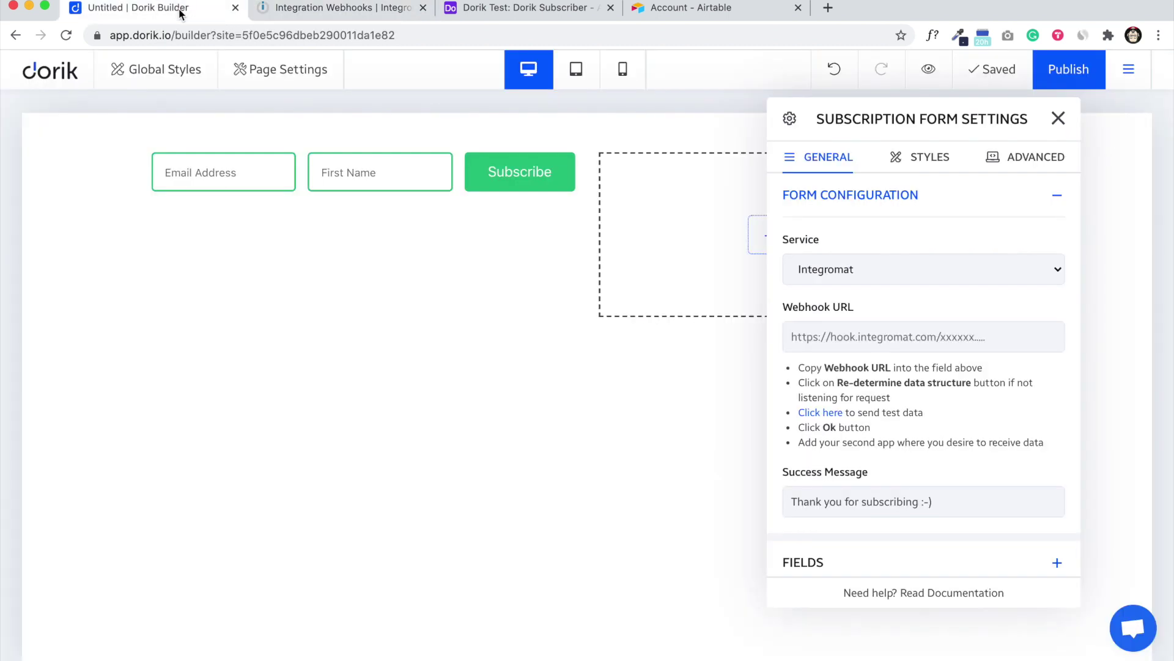
click(920, 339)
key(ctrl+v)
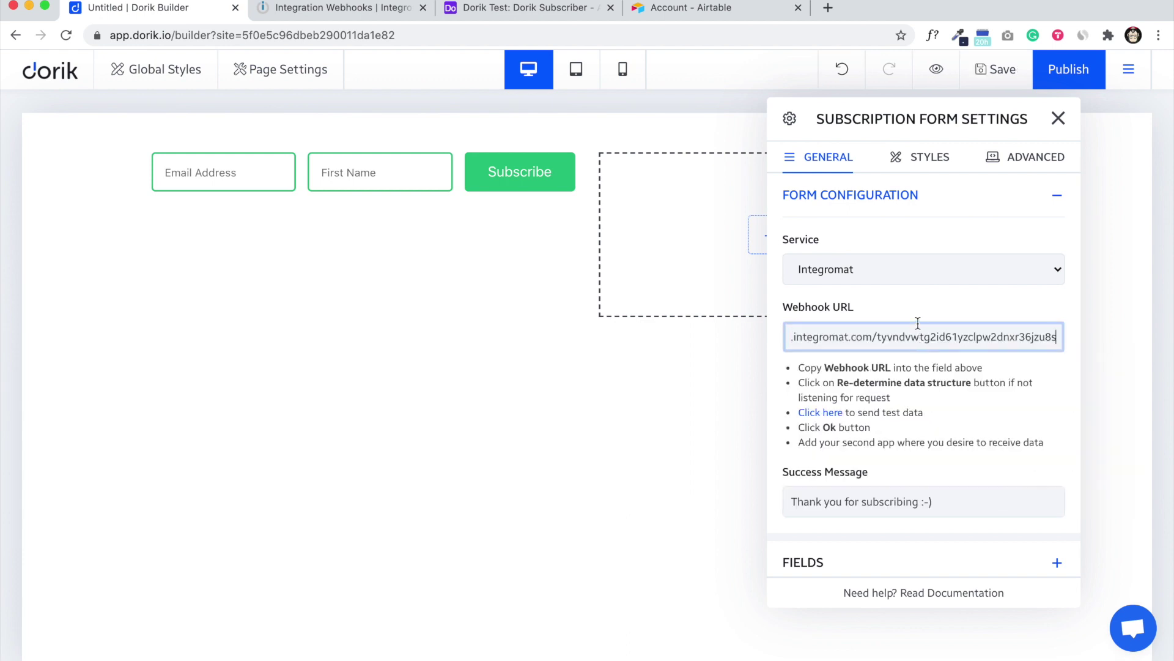
click(920, 317)
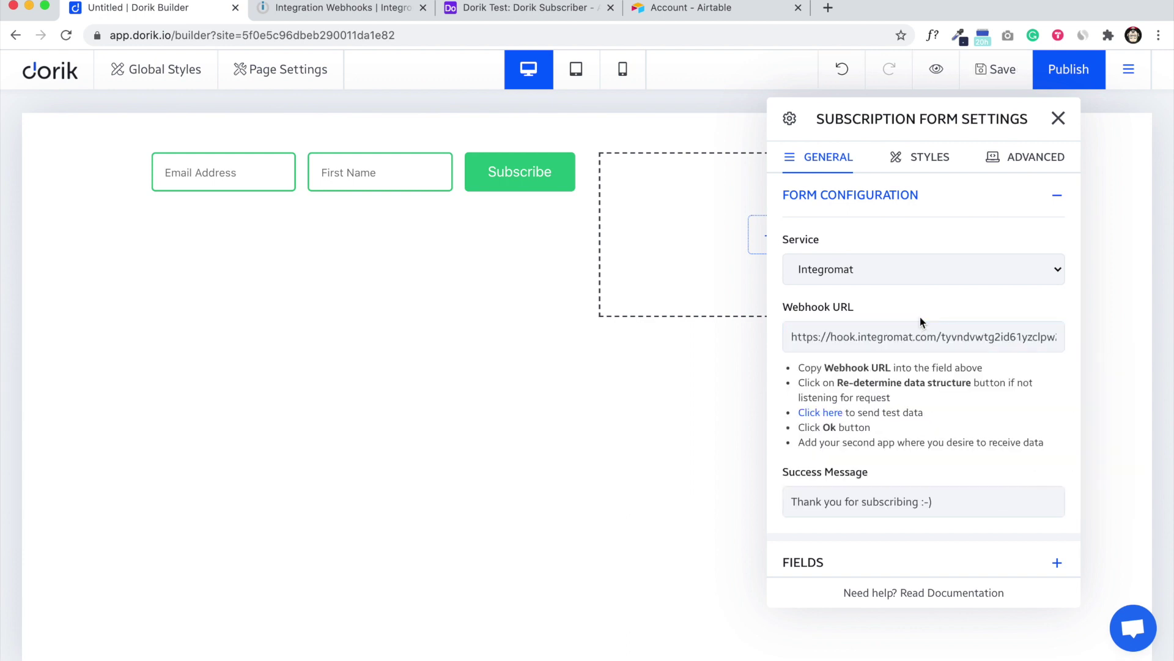
click(817, 416)
Step: Accept the successfully determined webhook data structure
click(346, 9)
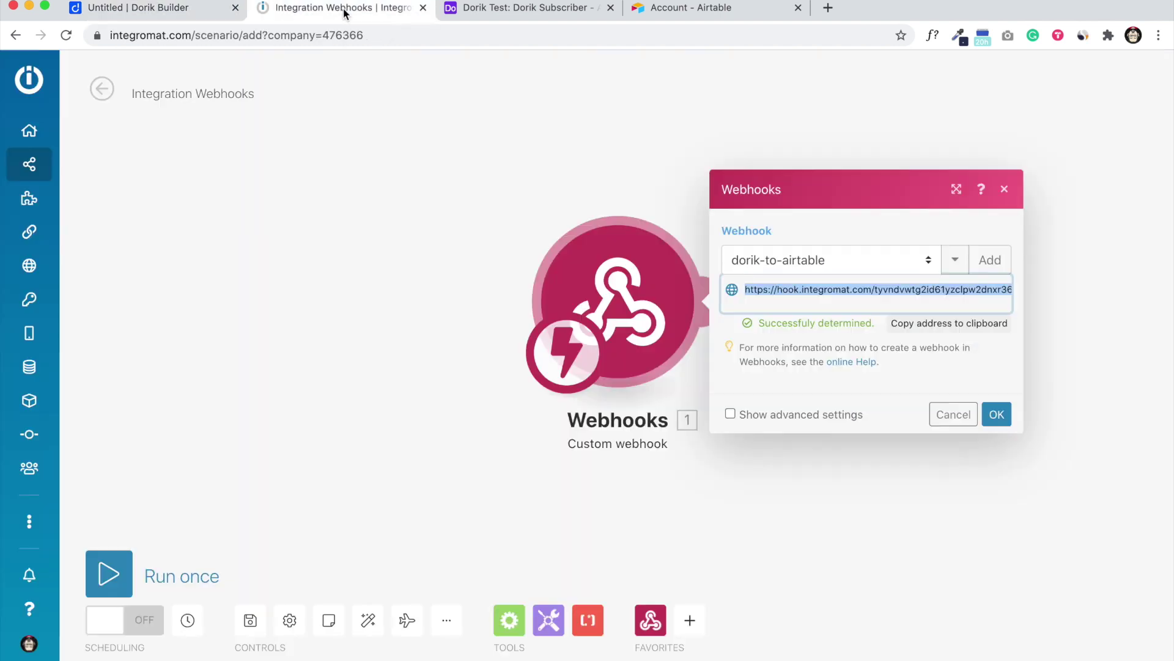
click(812, 326)
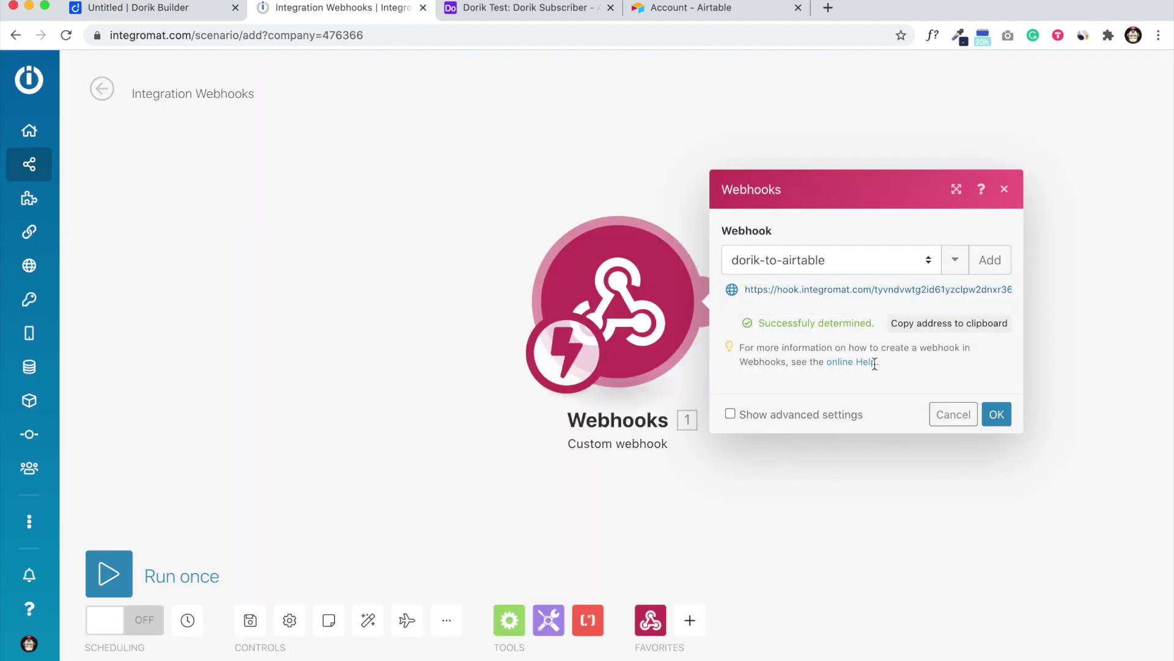
click(998, 415)
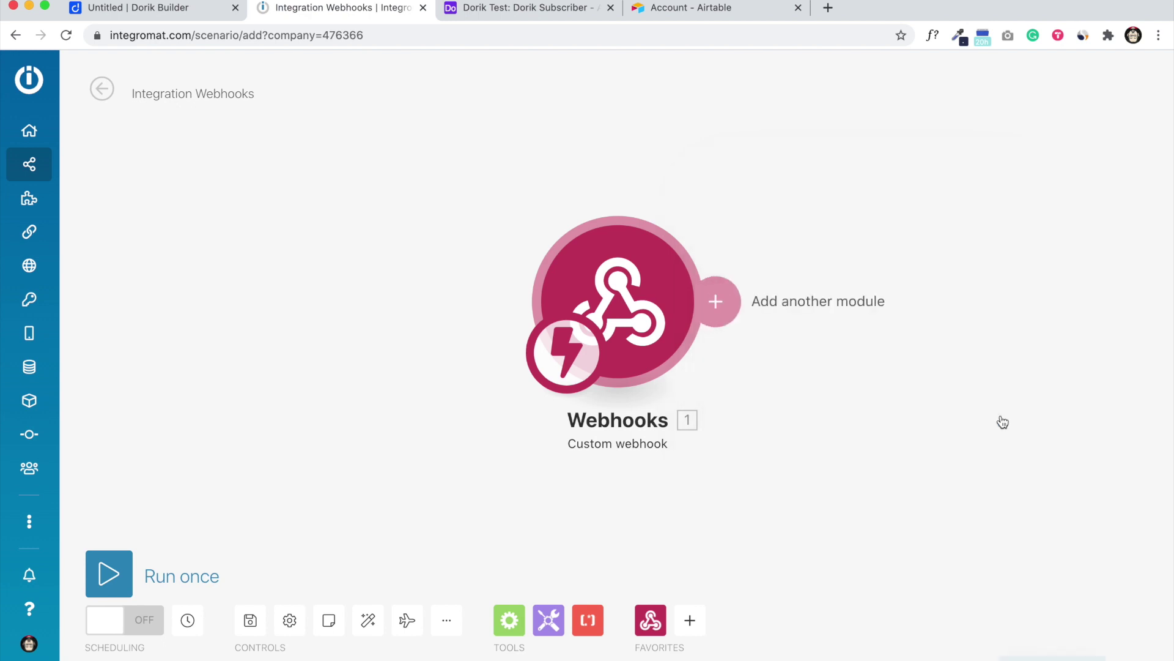
Step: Add another module after the webhook and choose Airtable, searched as 'air'
click(728, 303)
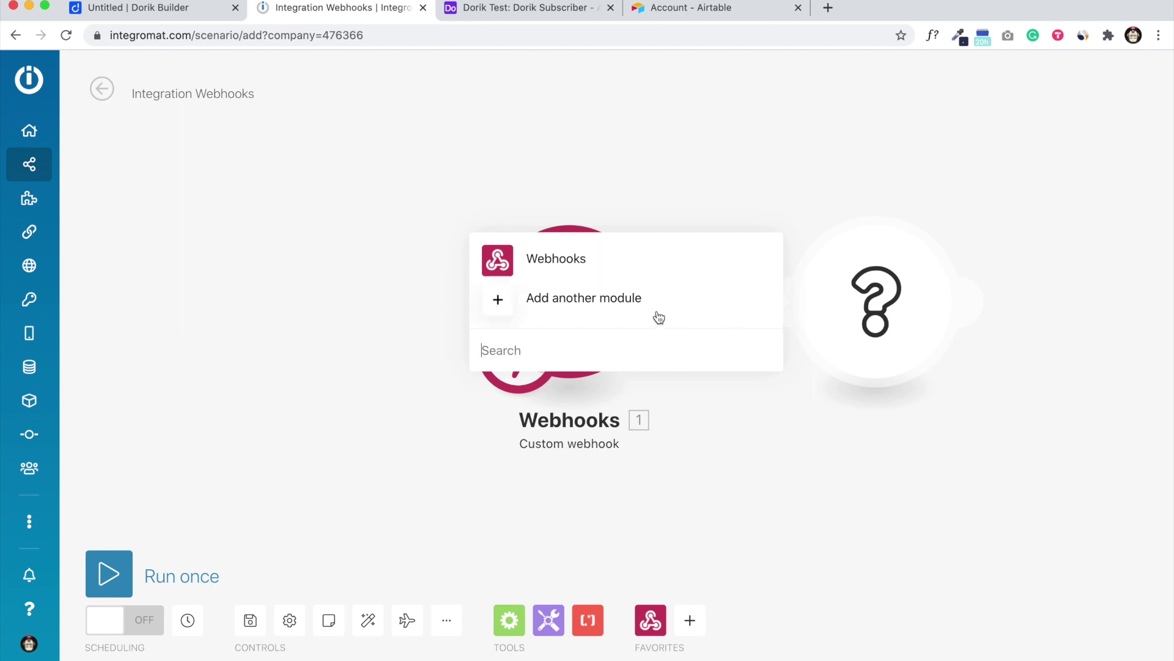
click(634, 318)
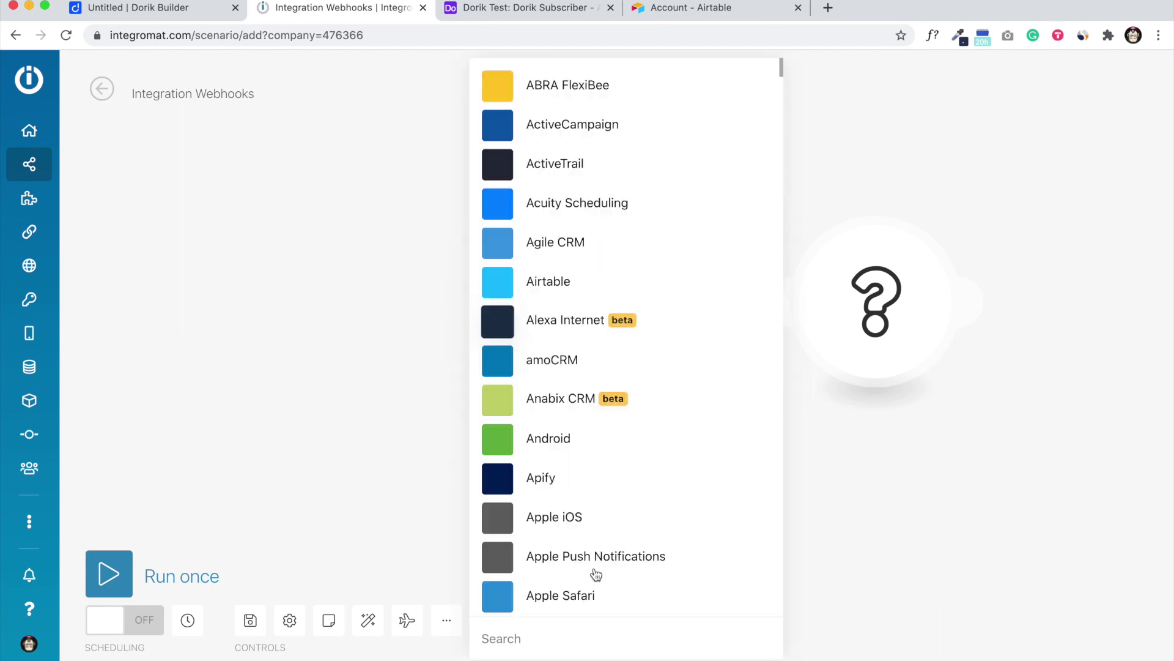
text(air)
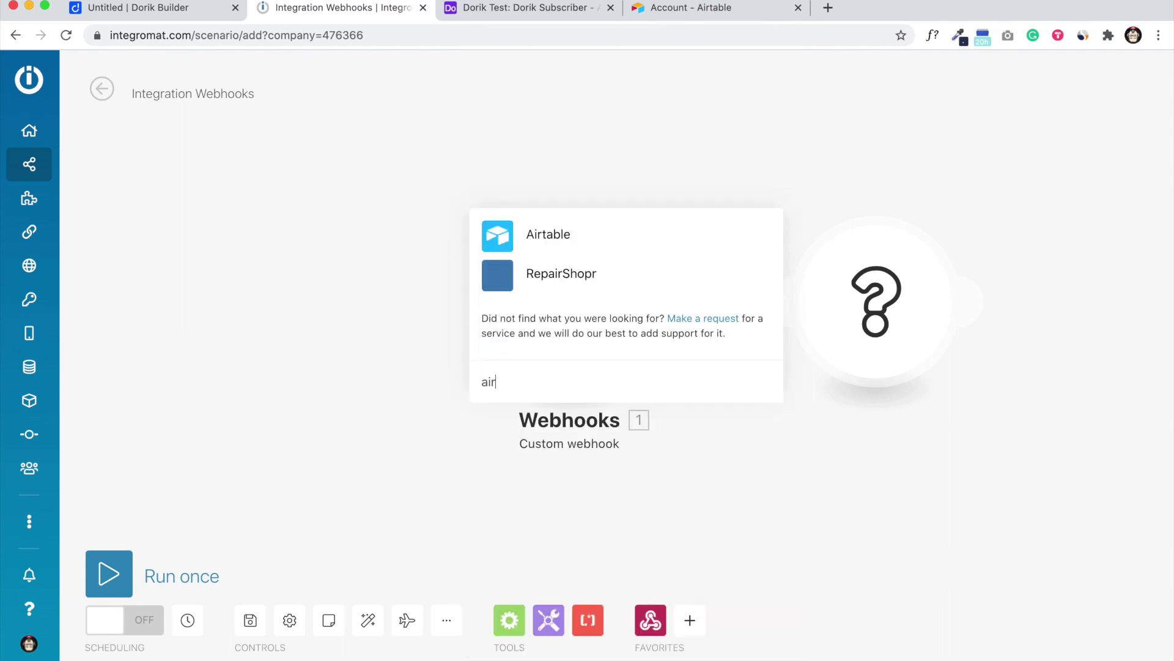
click(562, 237)
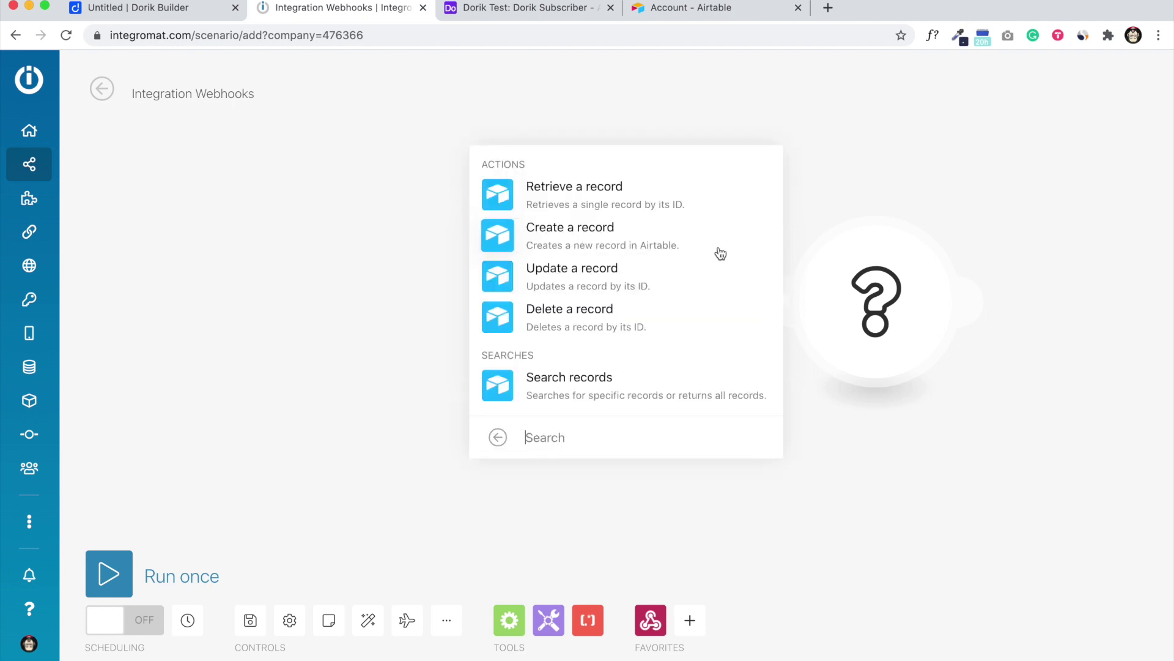
Step: Make the Airtable step a Create a record action
click(656, 240)
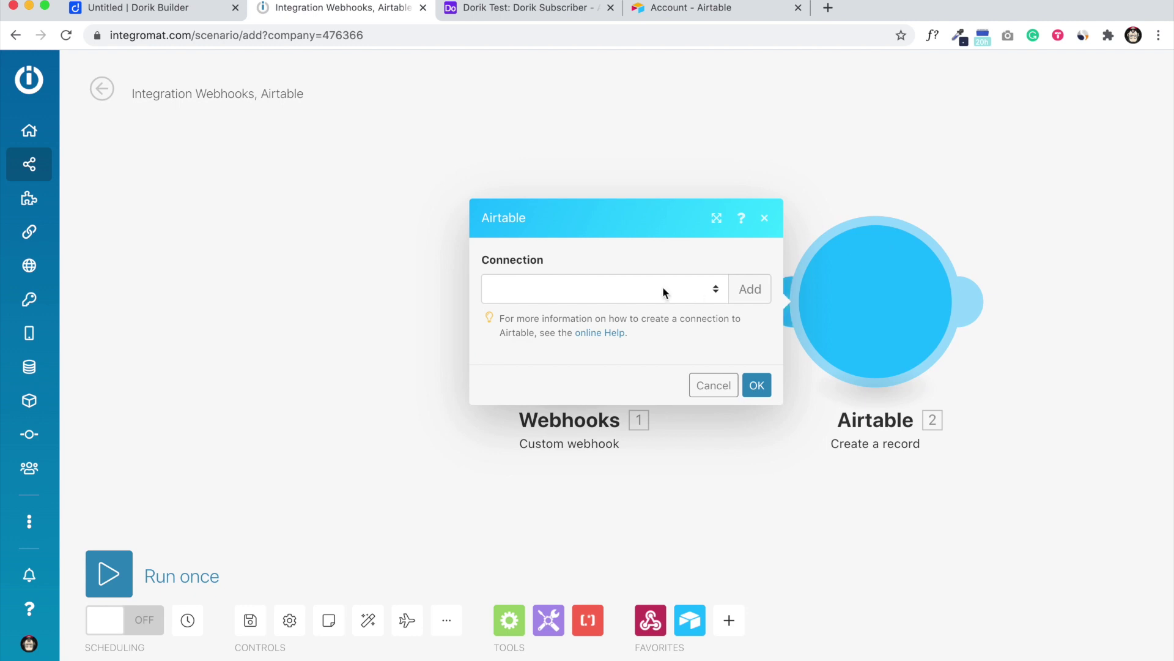
click(665, 292)
click(666, 290)
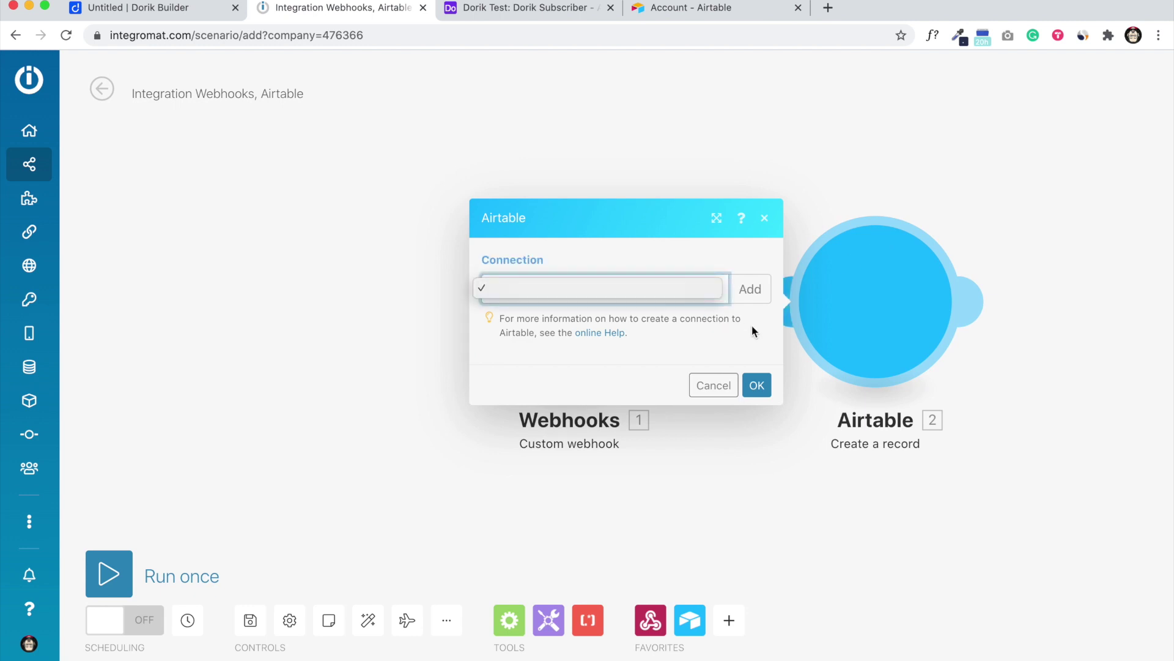
Step: Create 'My Airtable connection' using the API key copied from the Airtable account page
click(749, 288)
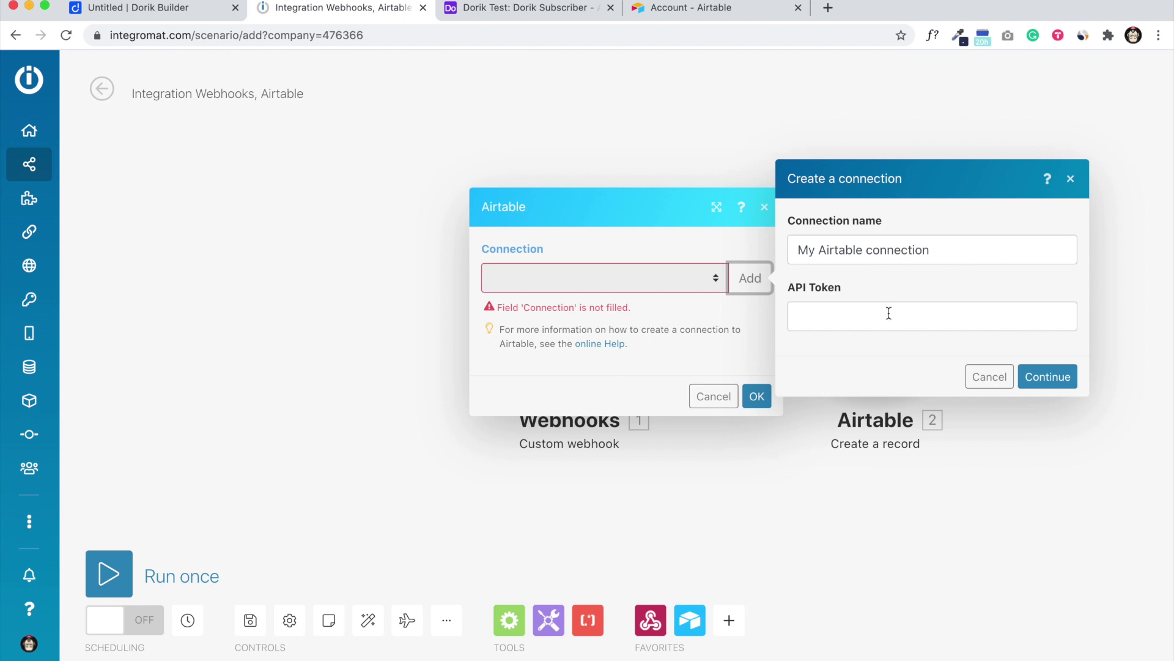
click(888, 315)
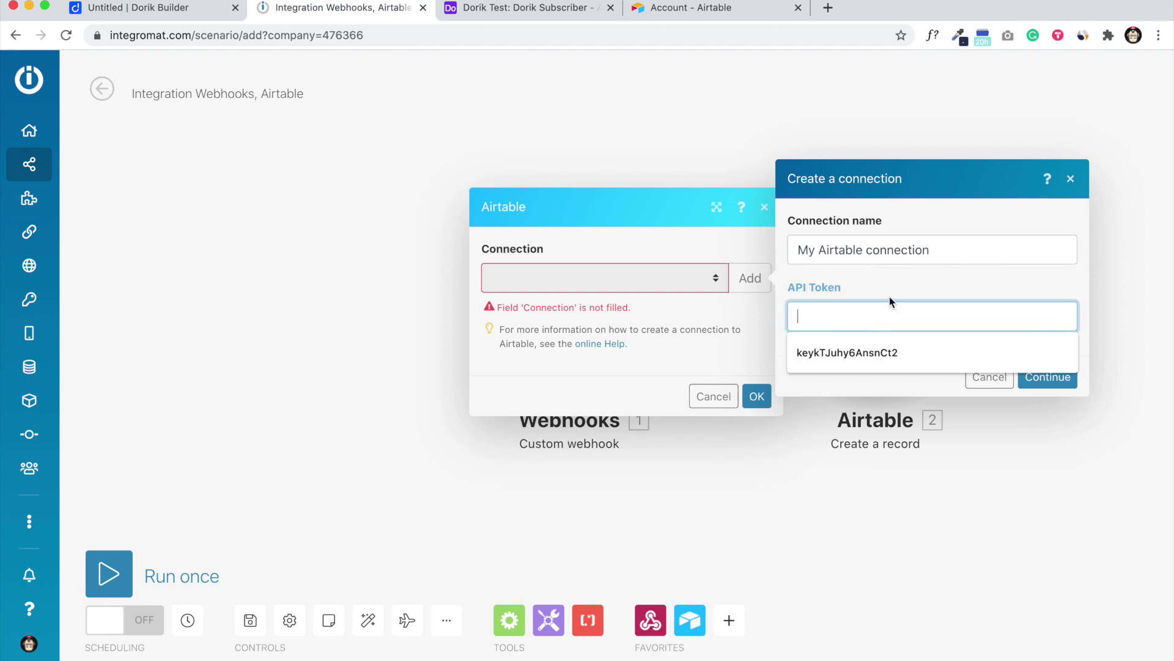
click(692, 7)
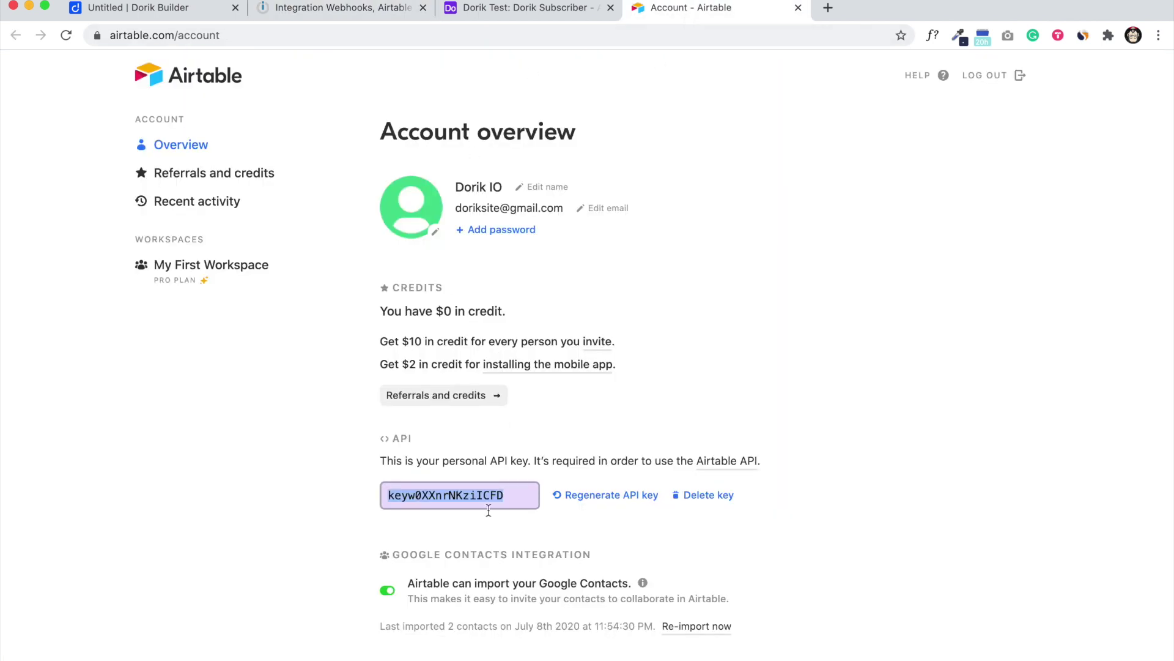
drag(505, 493, 372, 493)
key(ctrl+c)
click(312, 6)
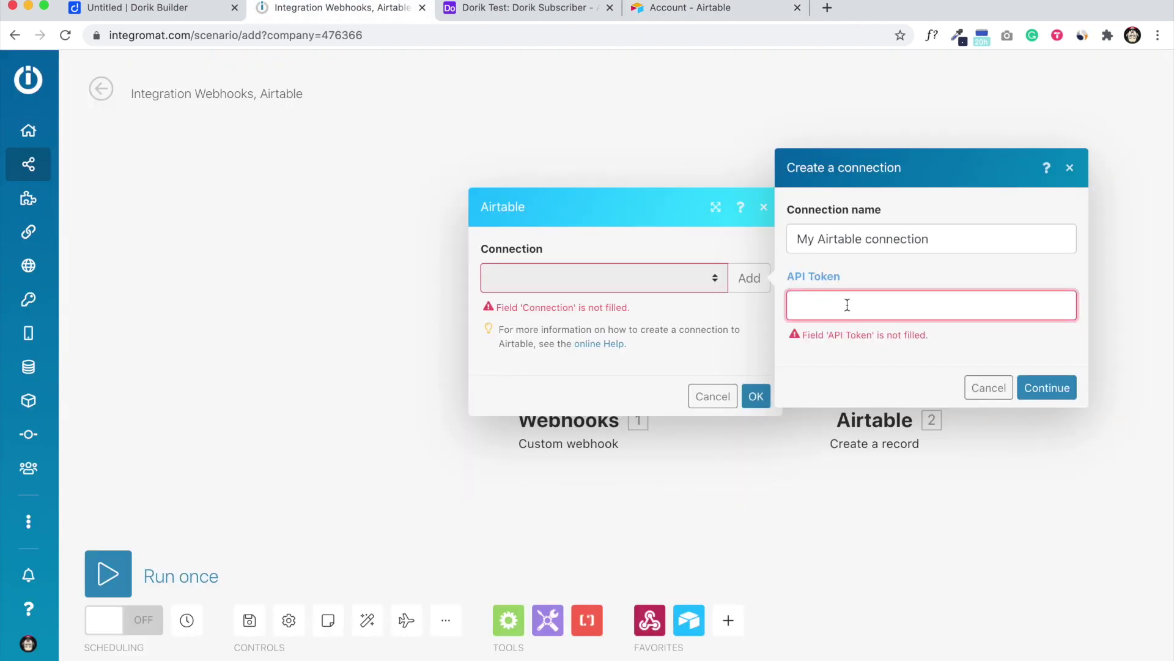
click(894, 314)
key(ctrl+v)
click(1043, 375)
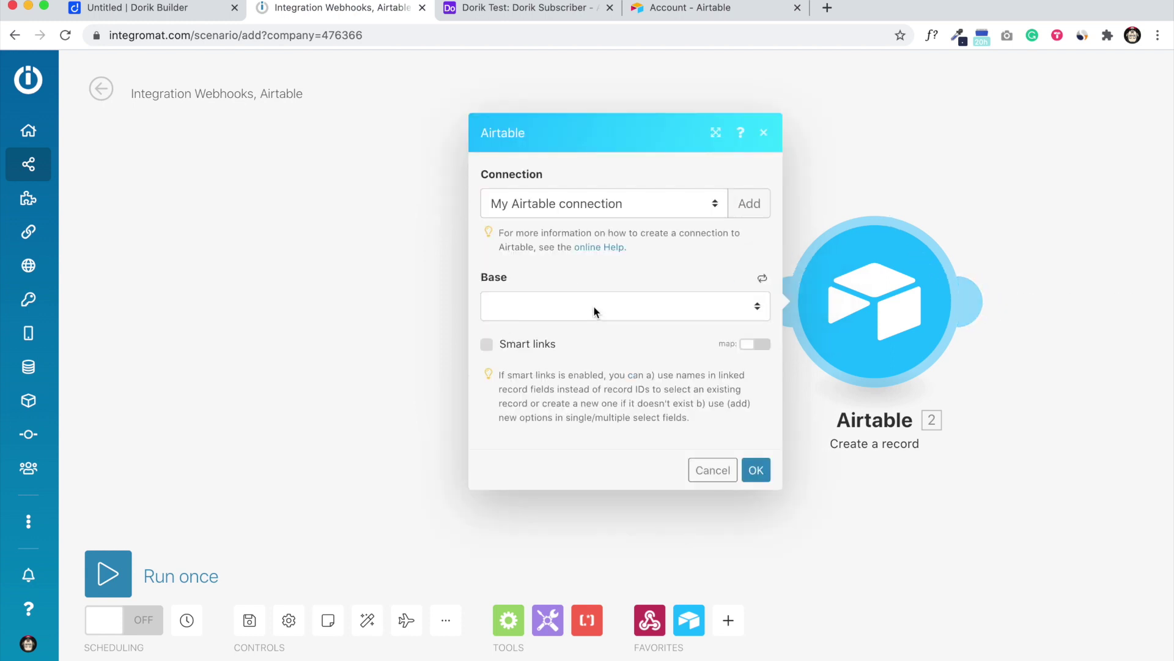
Step: Select Dorik Test as the Airtable base
click(592, 305)
click(523, 10)
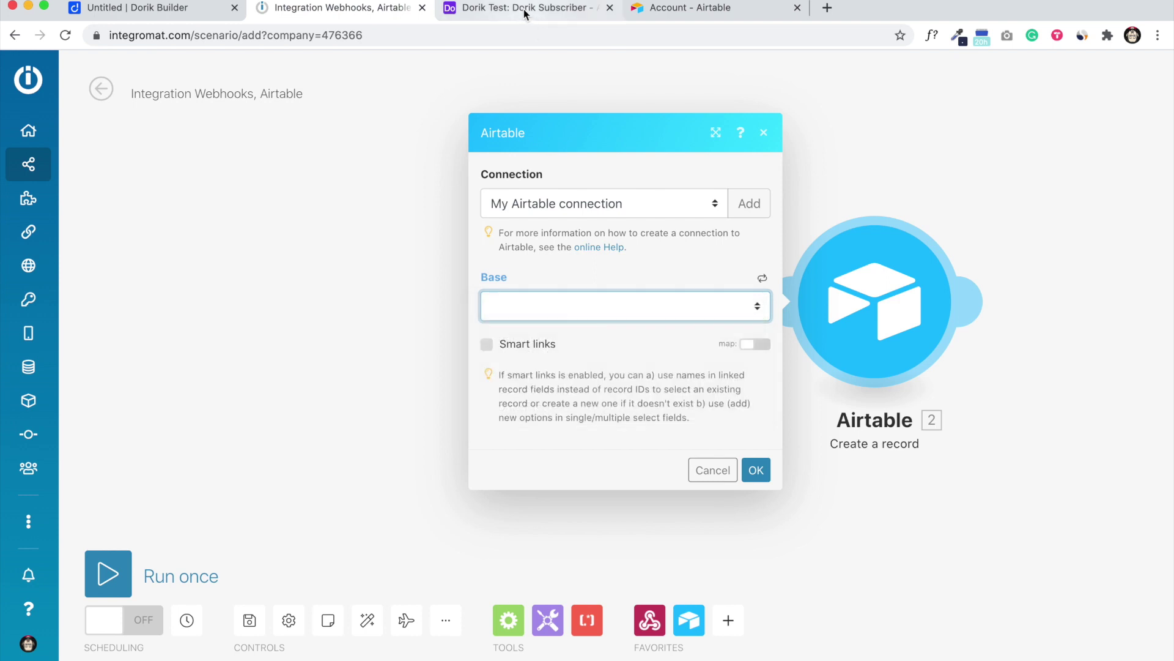
click(523, 9)
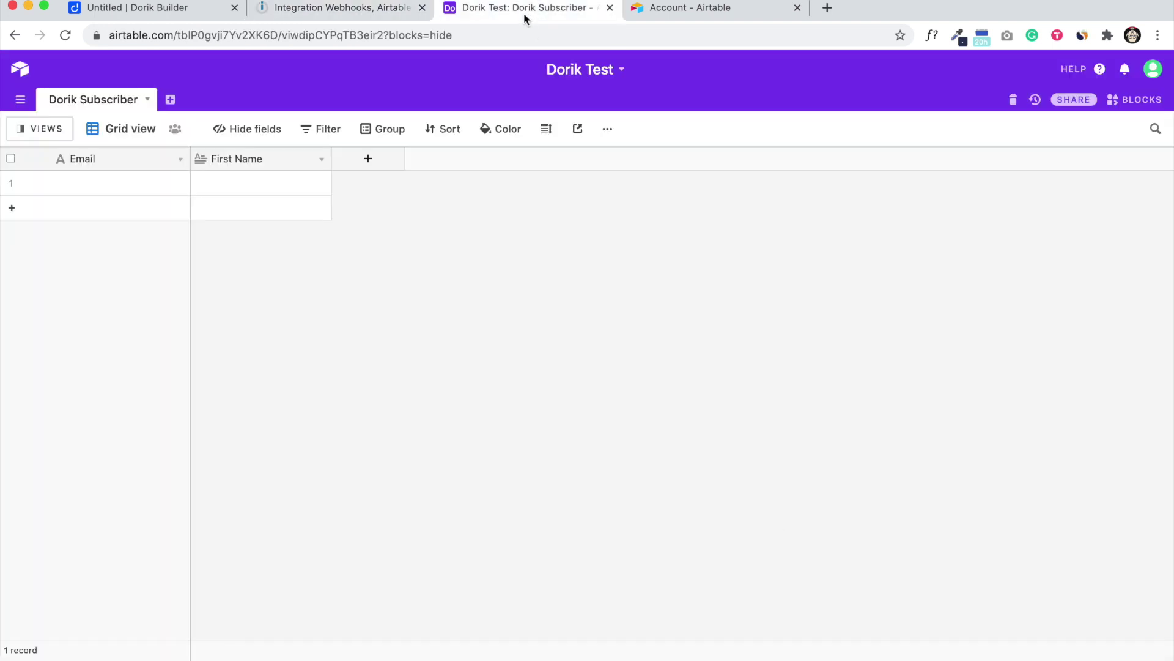
click(343, 10)
click(633, 300)
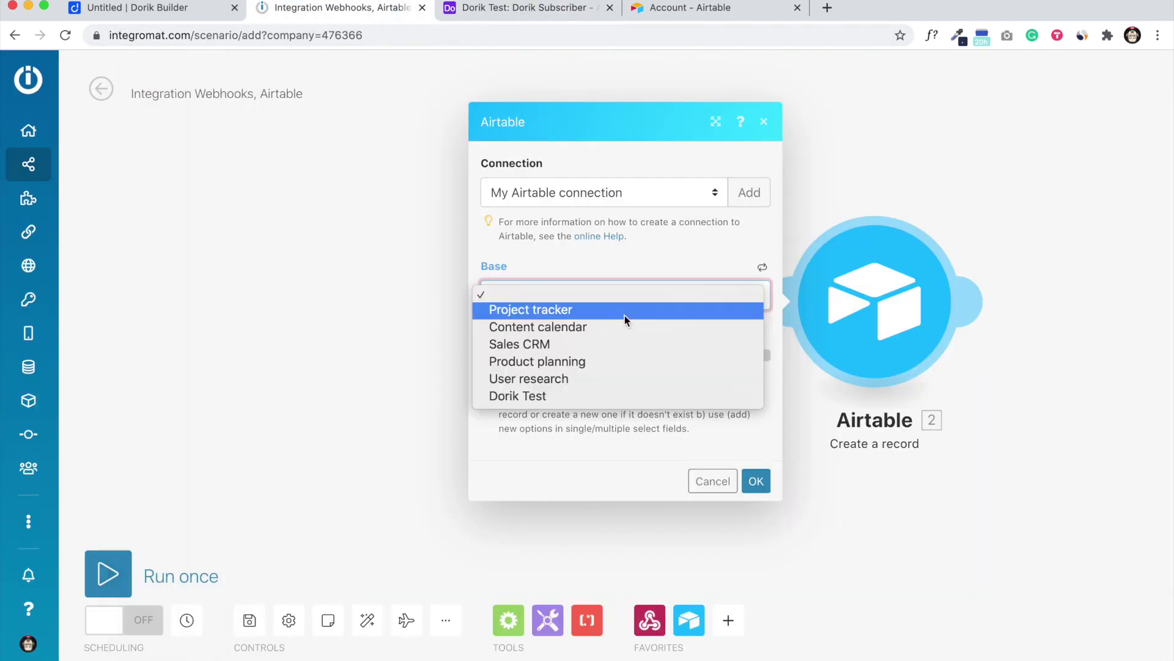
click(603, 396)
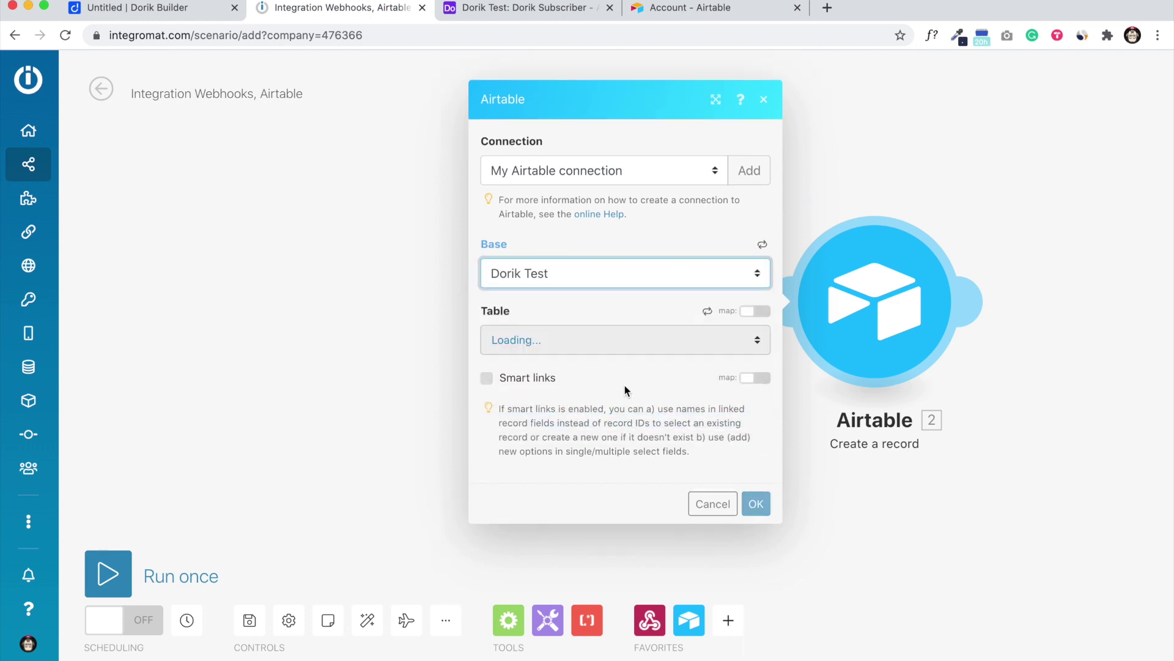
Step: Select Dorik Subscriber as the table, revealing the Email and First Name fields
click(517, 9)
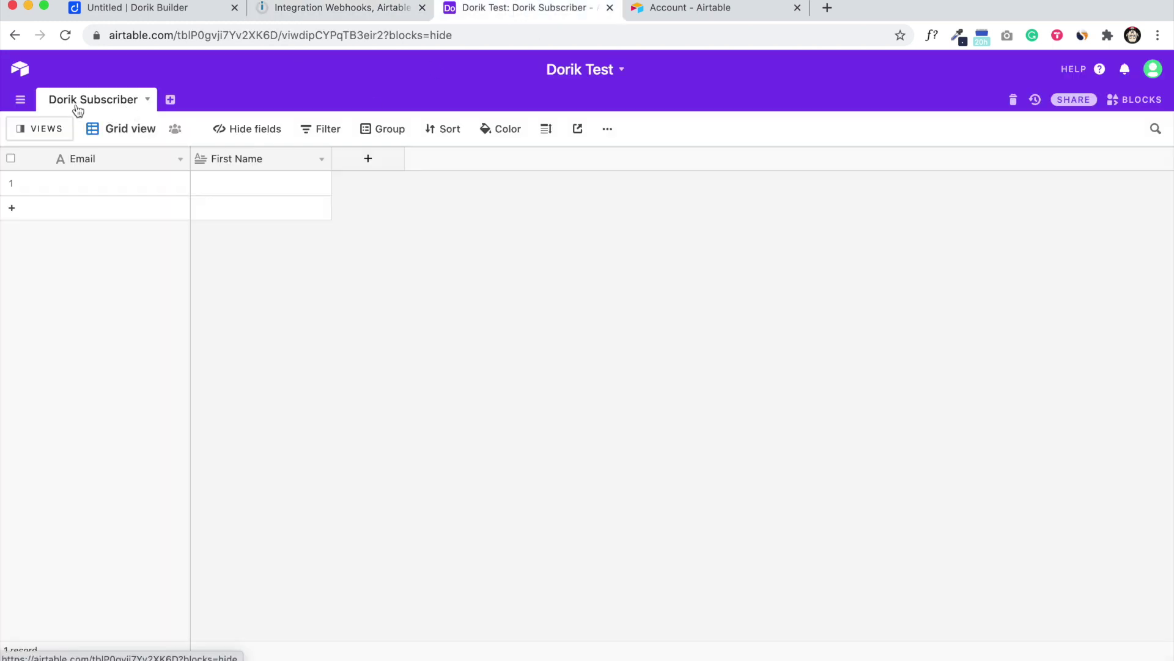
click(348, 9)
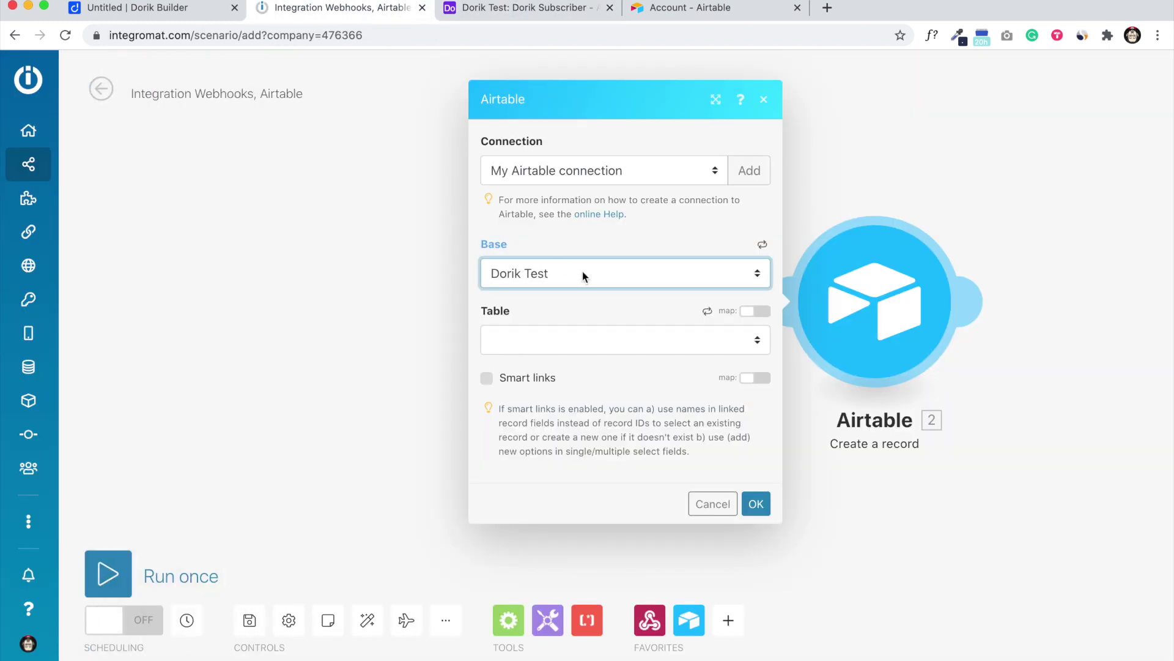
click(605, 354)
click(601, 352)
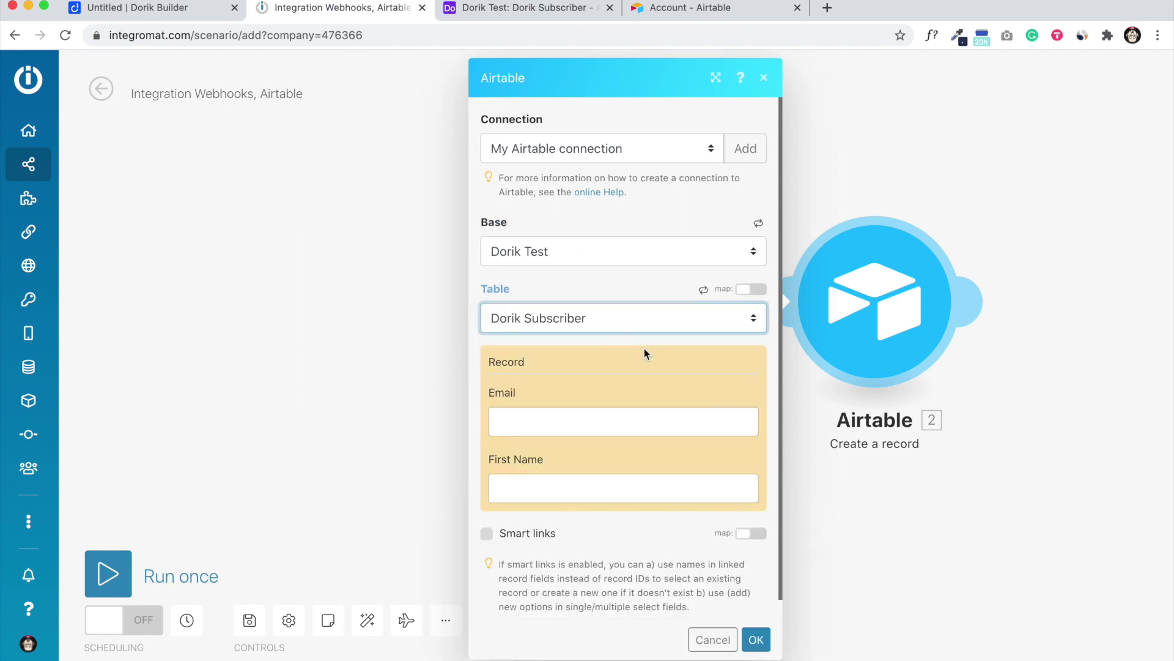
scroll(656, 359, down, 1)
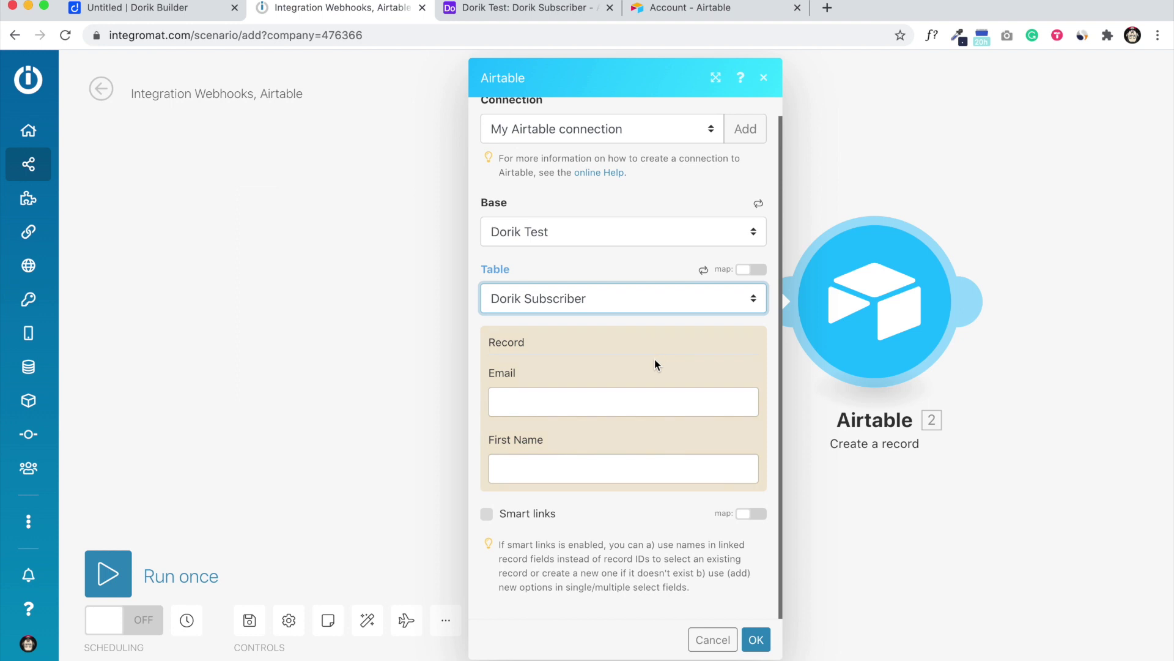
click(600, 405)
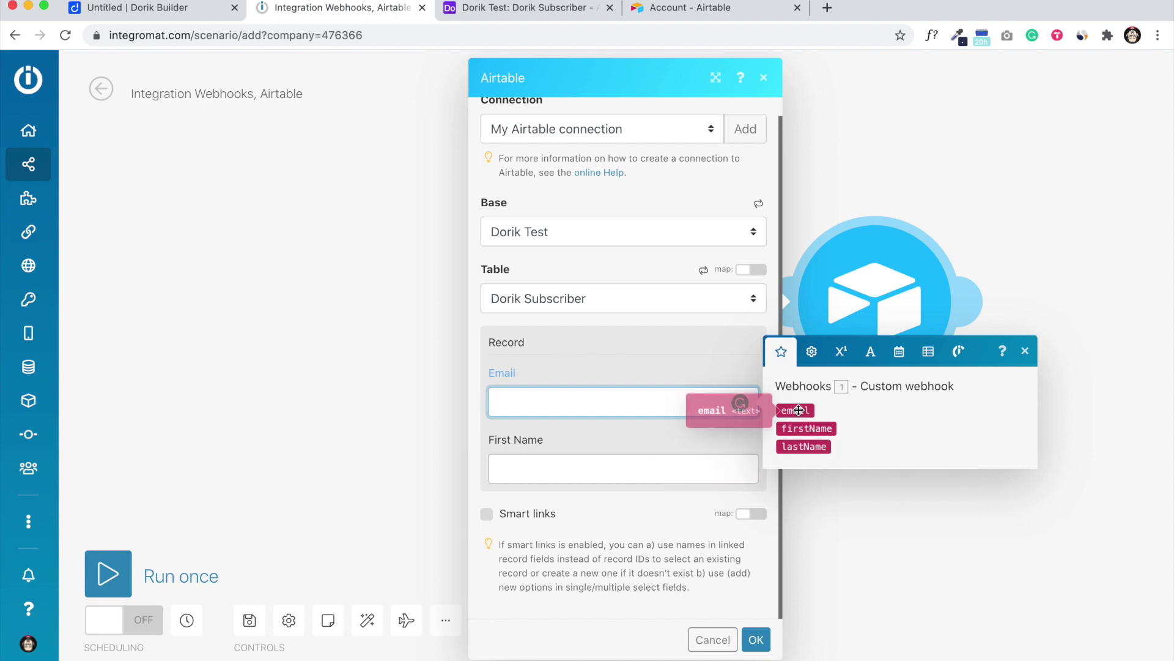
Step: Map webhook email to Email and firstName to First Name, then confirm the module
click(795, 410)
click(580, 470)
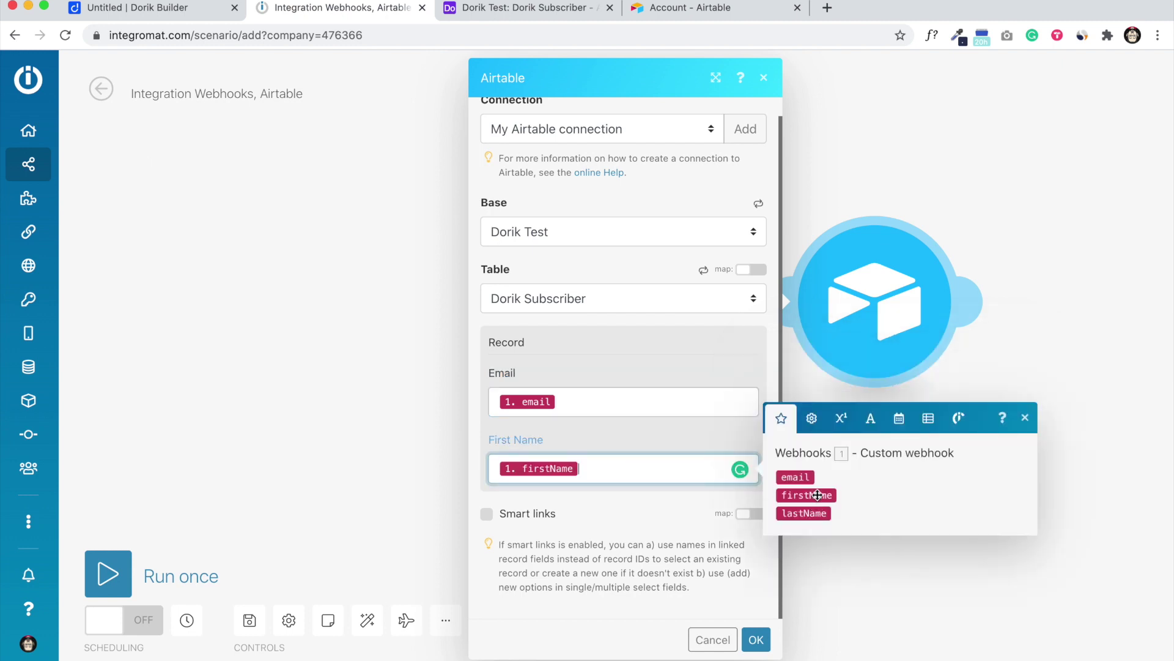
drag(818, 495, 533, 494)
click(633, 369)
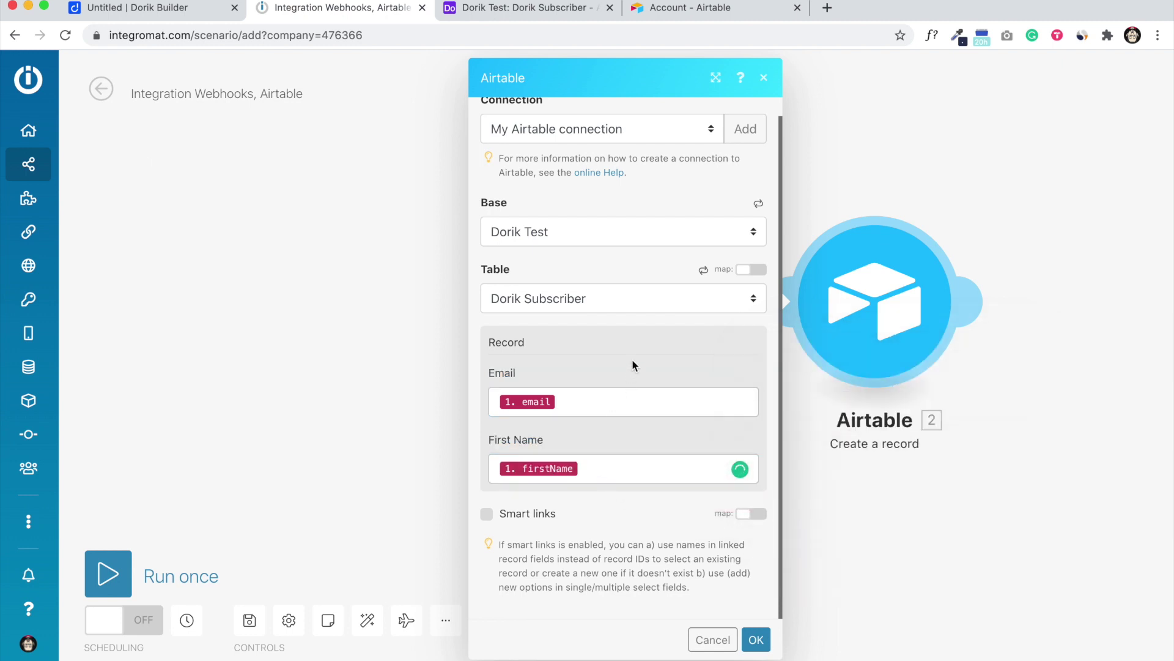
click(756, 639)
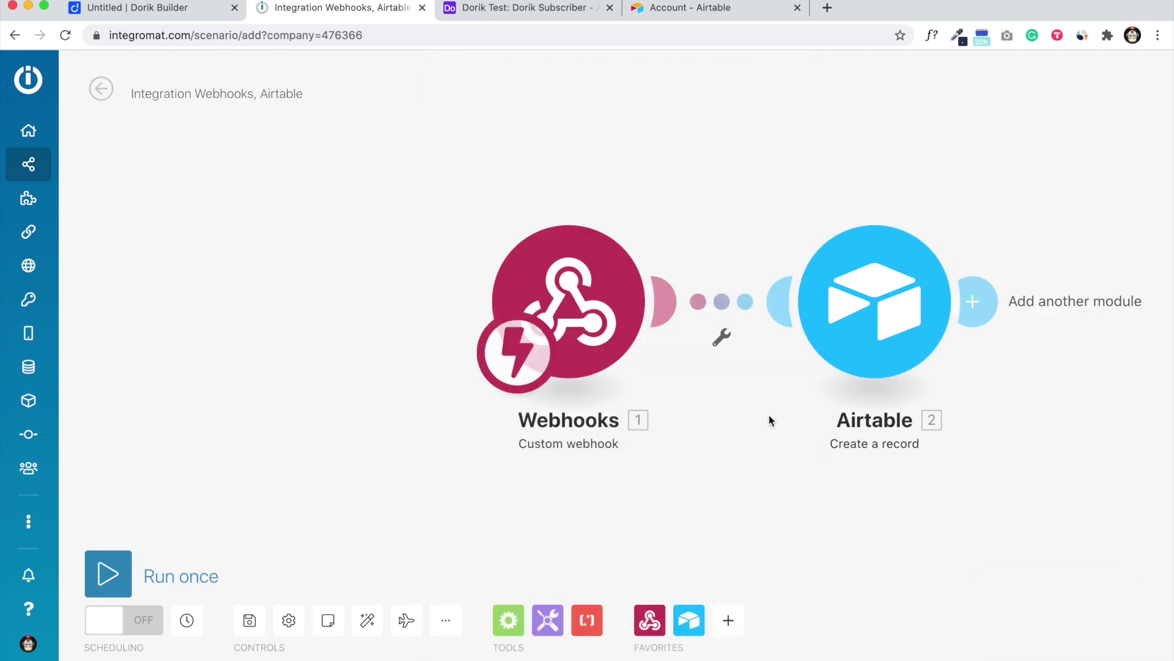
Step: Save the Webhooks-to-Airtable scenario and activate it to run immediately, then return to Dorik
click(250, 622)
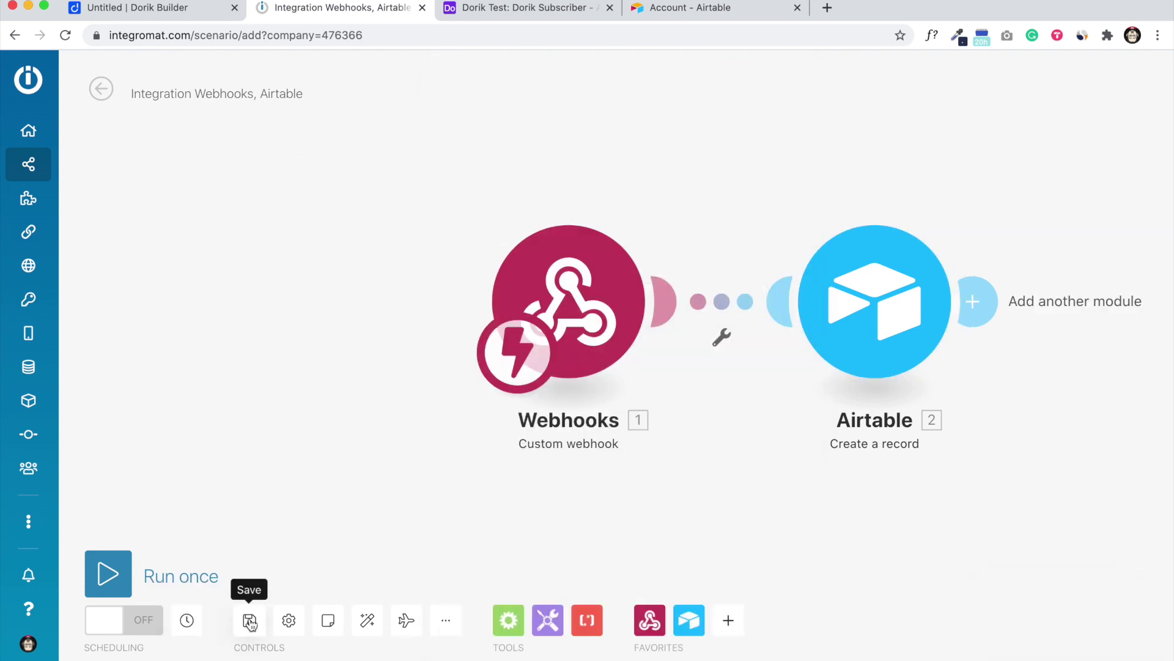
click(145, 621)
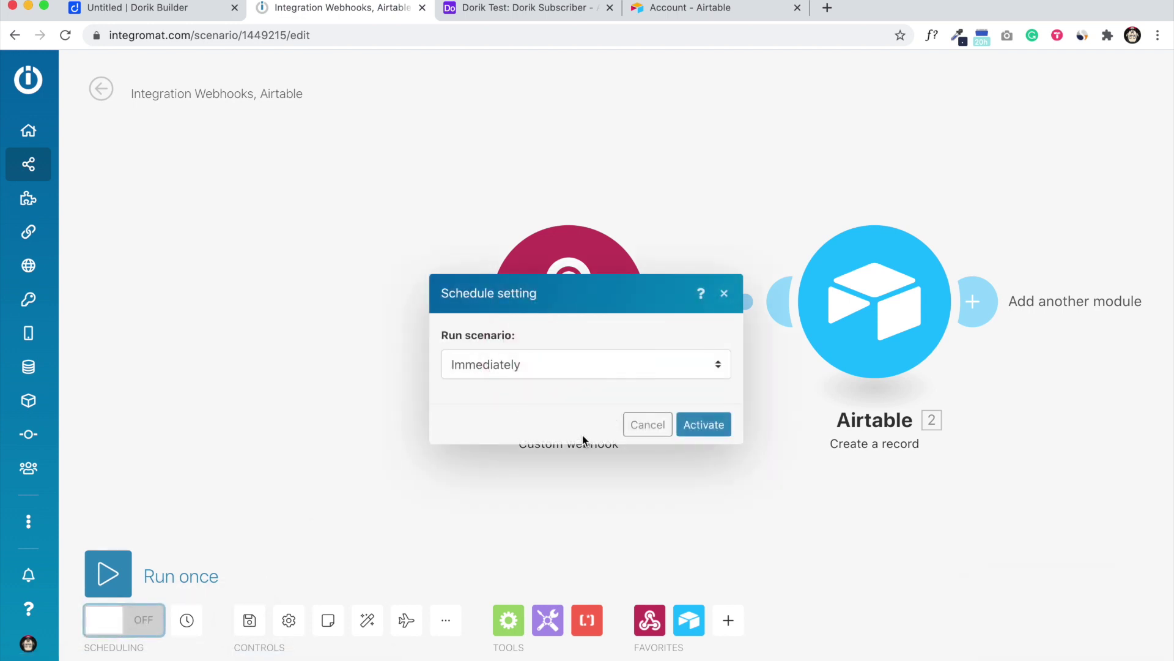
click(710, 429)
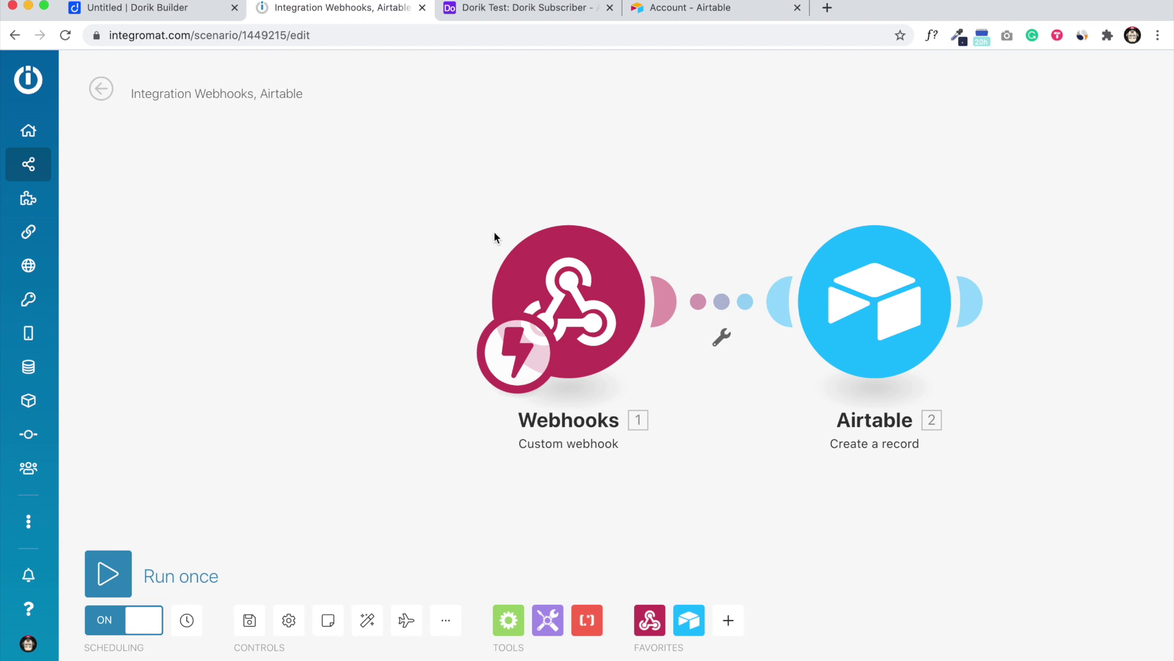
click(146, 8)
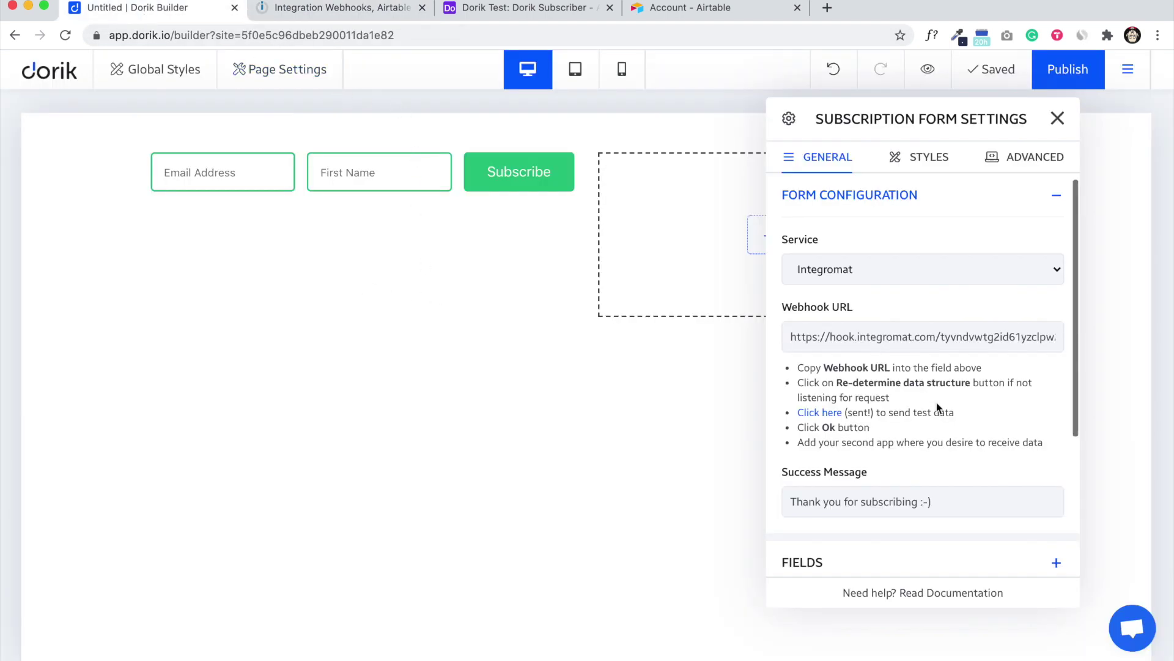
Step: Review the subscription form's success message and close the form settings
scroll(937, 402, down, 2)
click(916, 459)
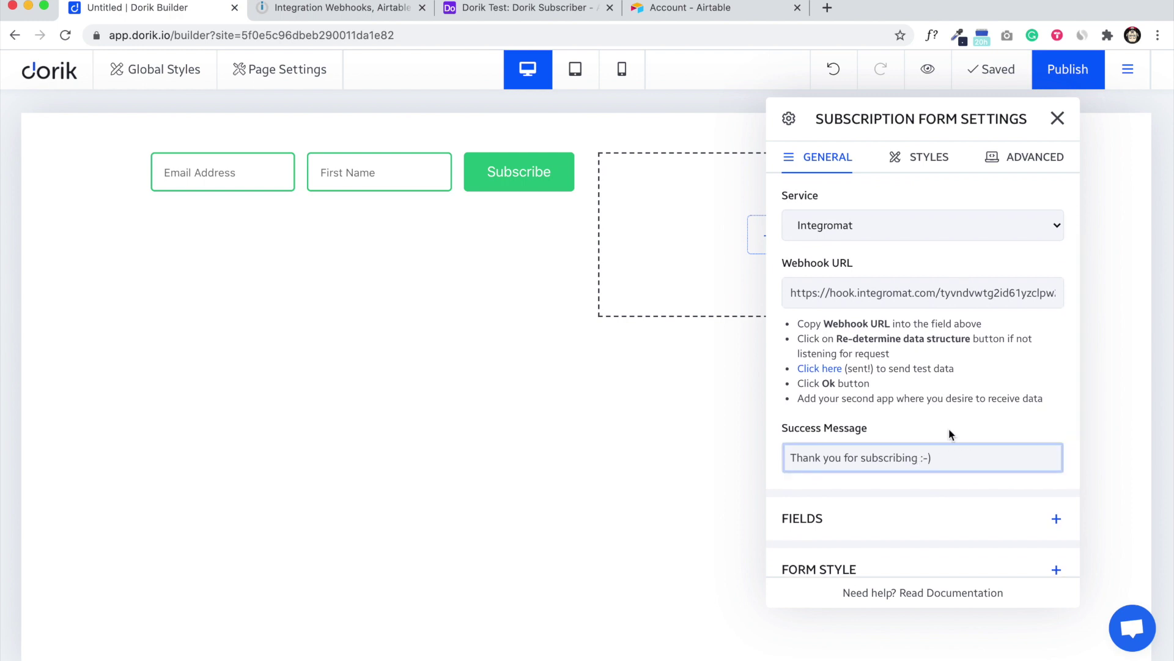
click(1057, 118)
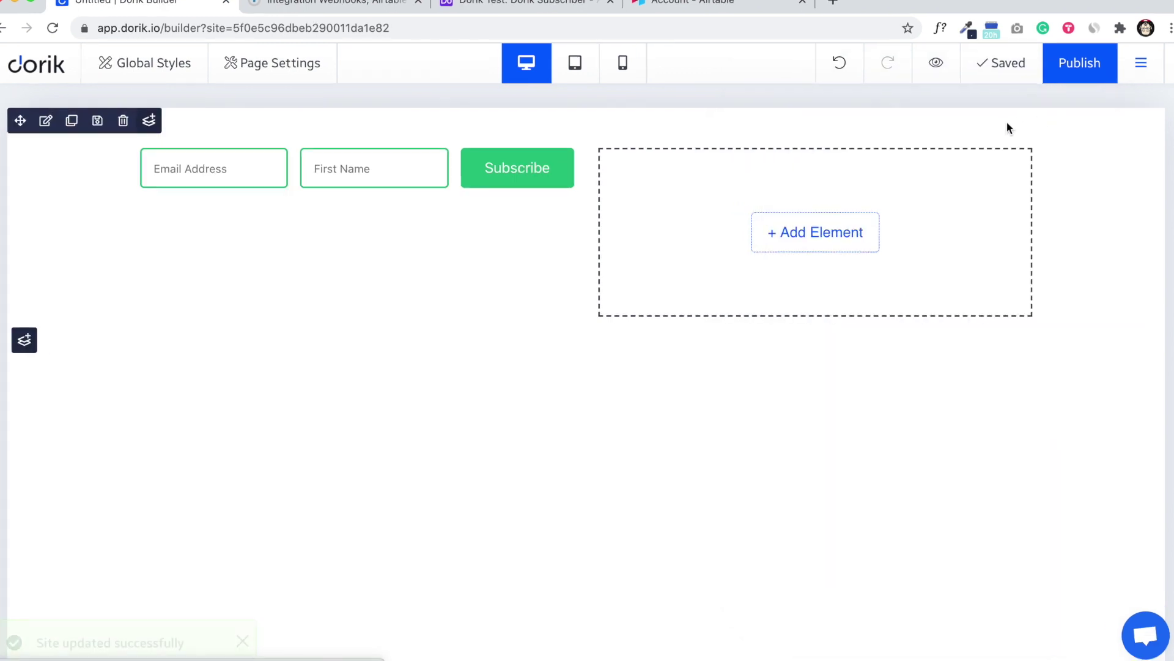
Step: Publish the site on the dorik-integromat subdomain and open the live page
click(1080, 65)
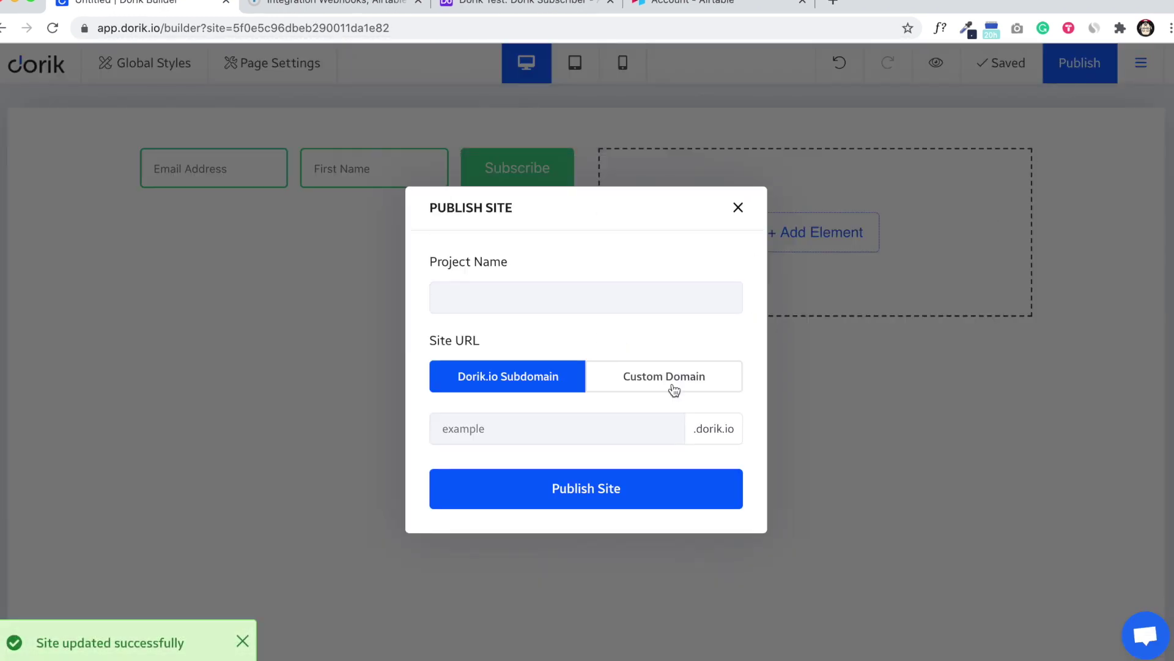
click(605, 428)
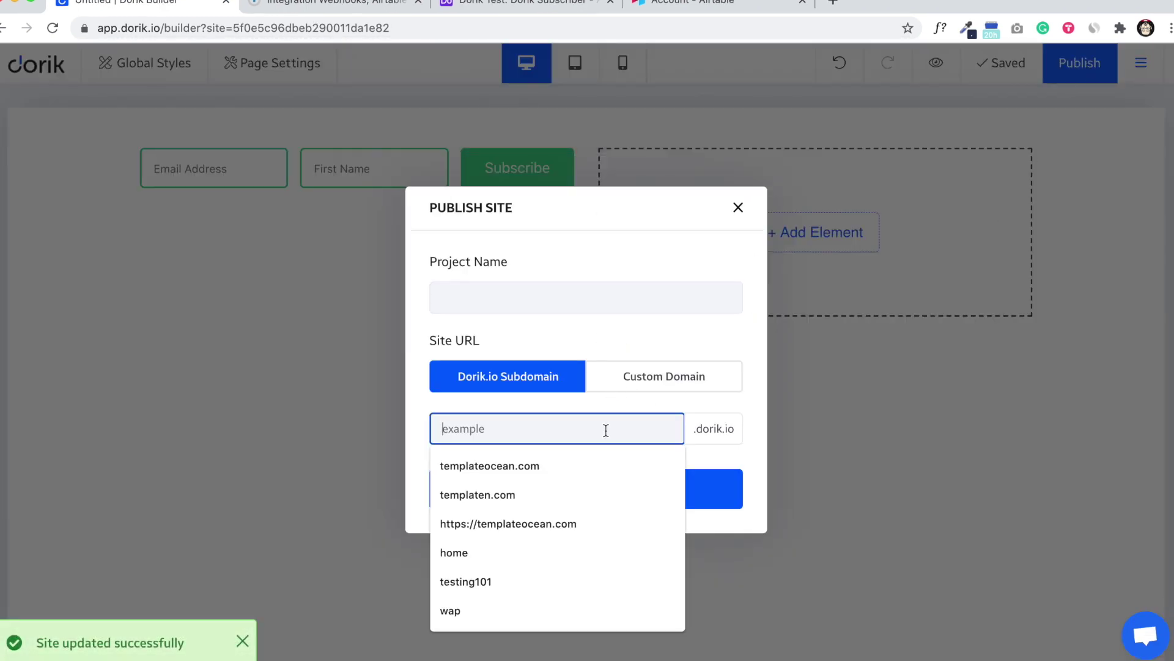
text(dorik-)
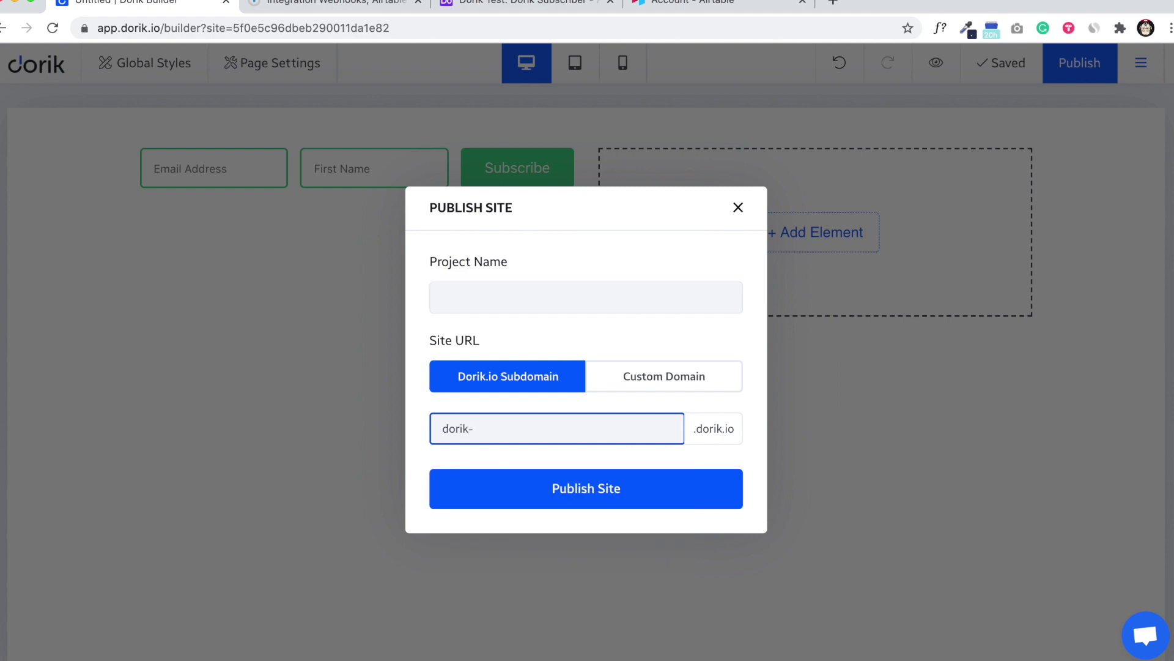
text(integromat)
click(688, 441)
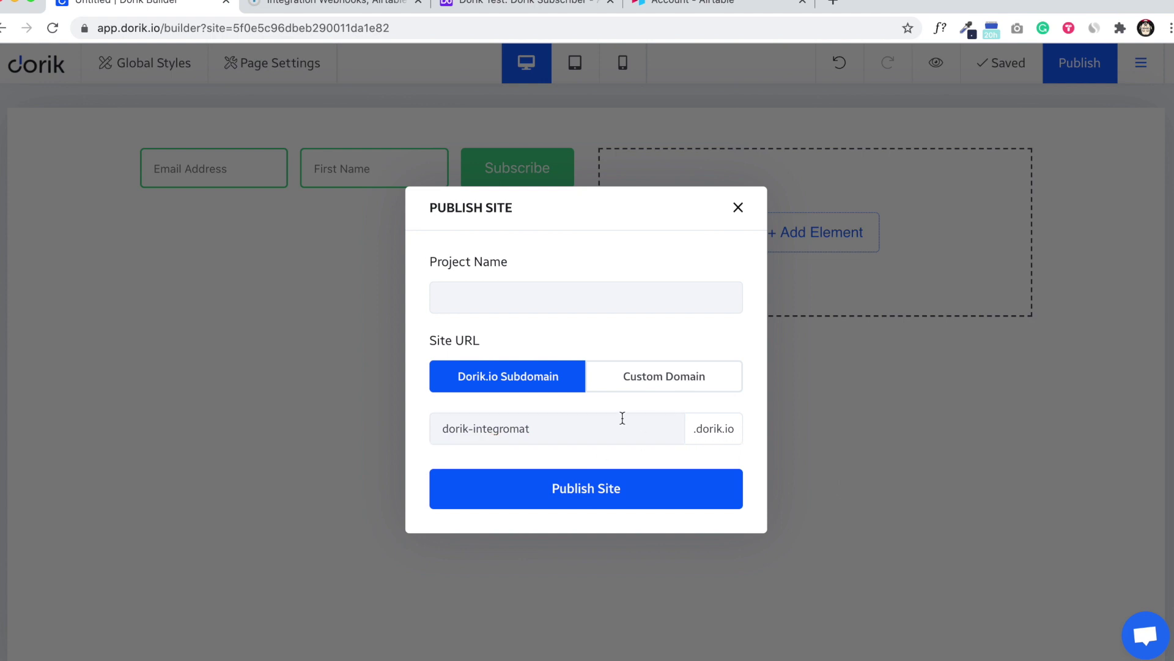
click(635, 495)
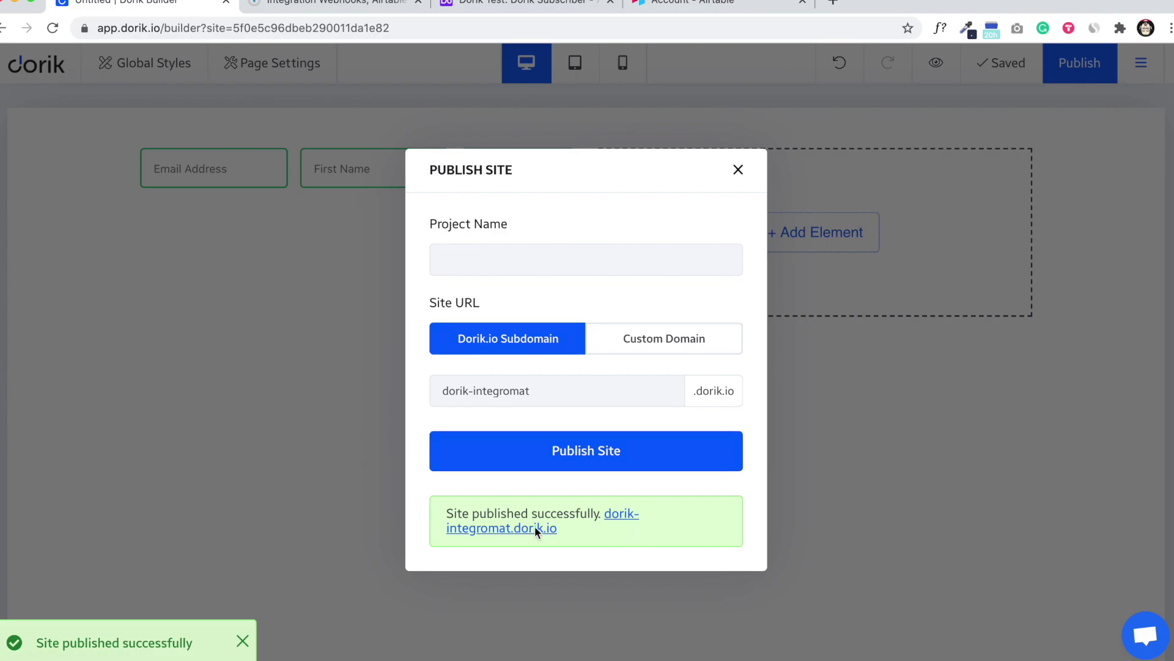
click(536, 527)
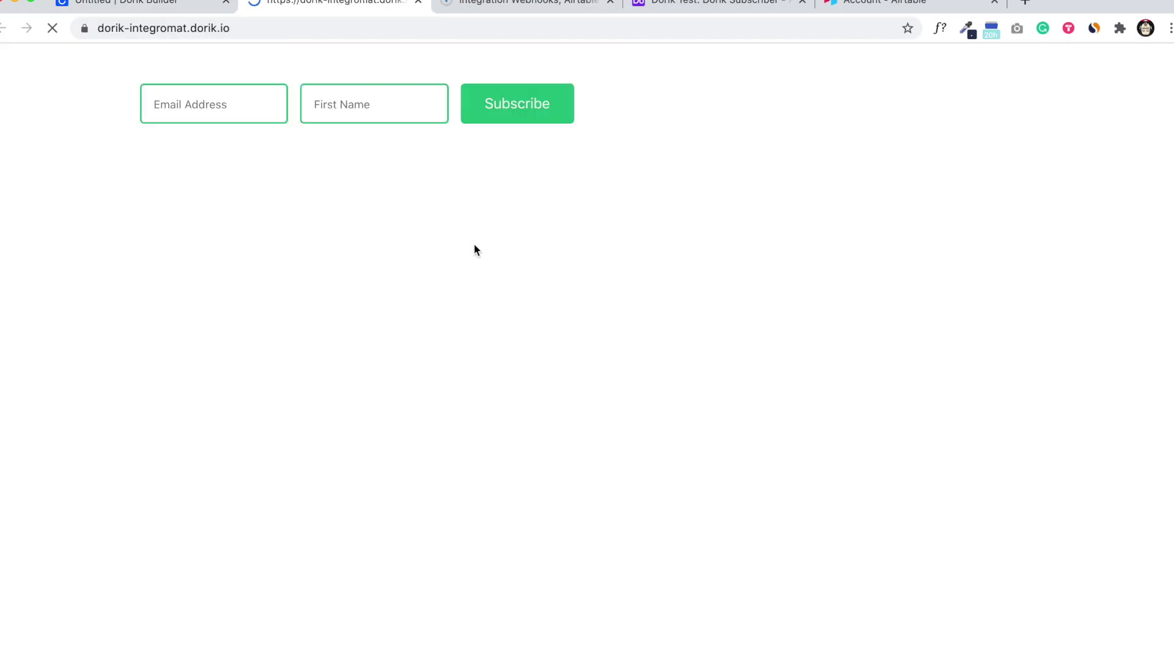
Step: Submit the live form with a test e-mail and first name, then check Airtable for the new record
click(706, 3)
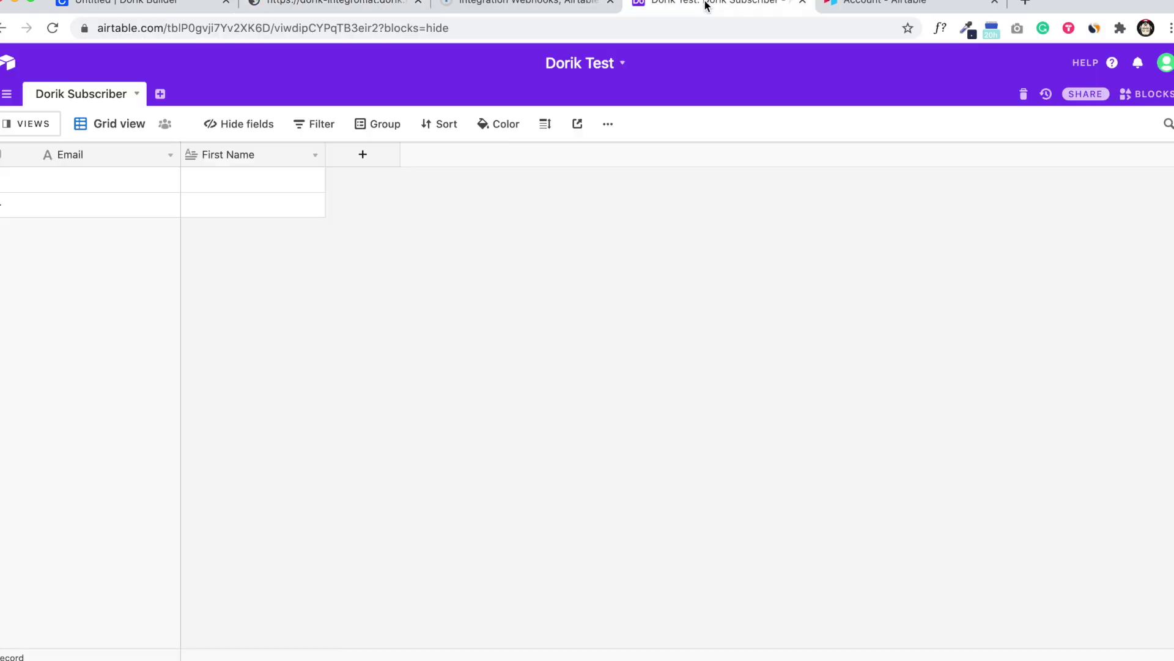
click(333, 3)
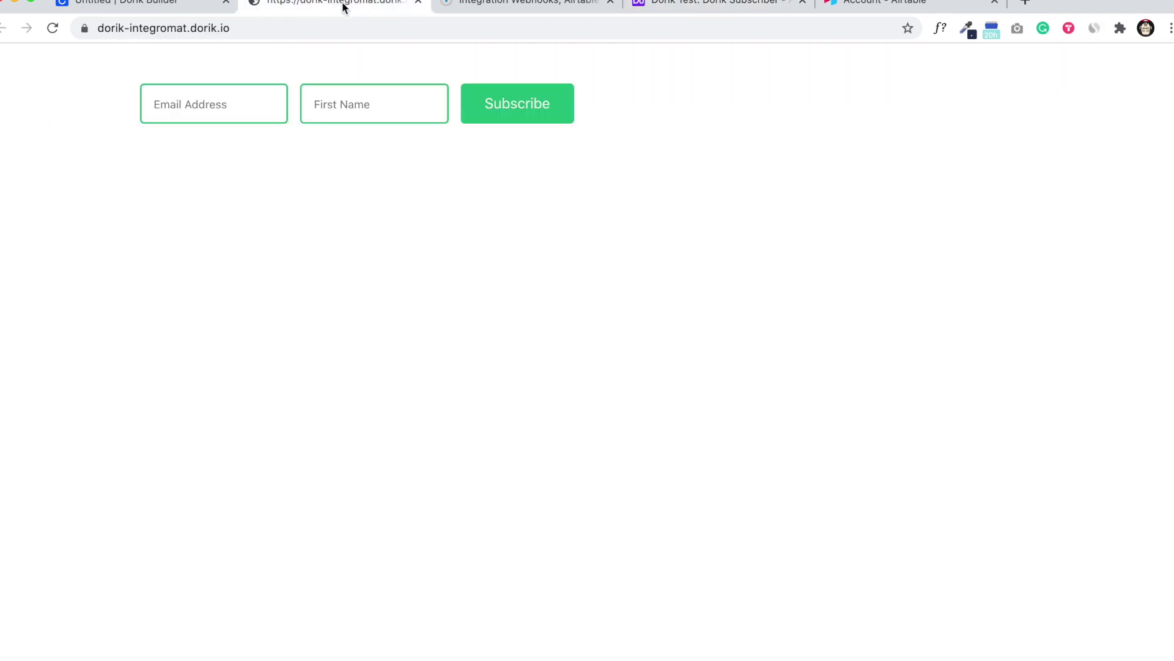
click(218, 111)
text(test)
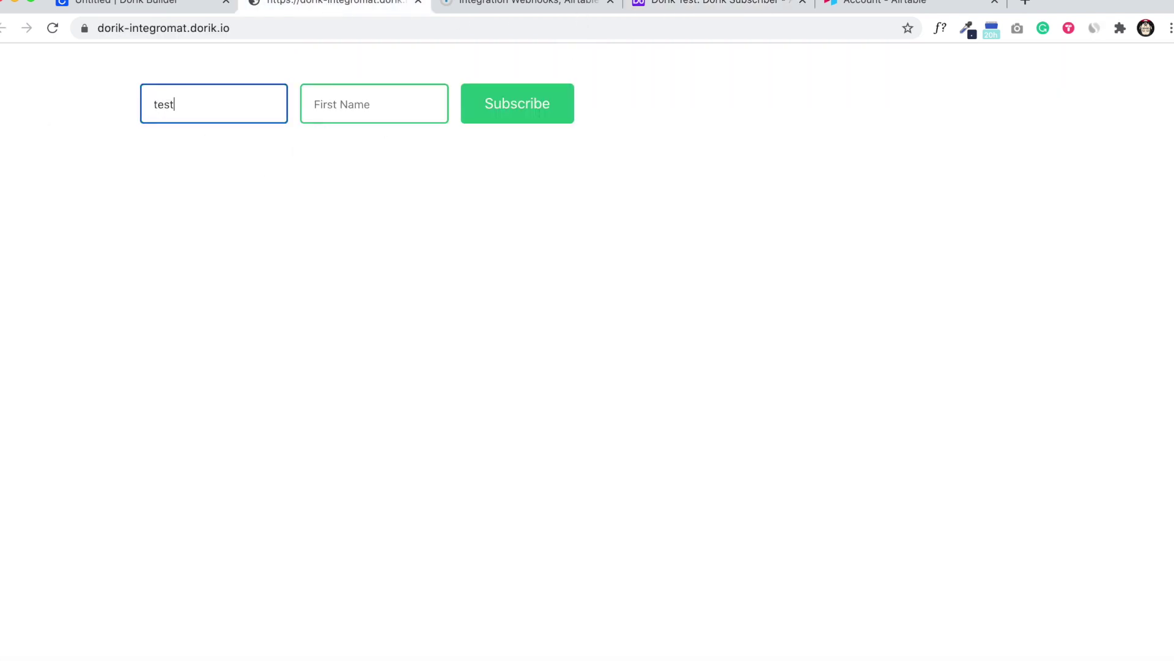
text(@example.com)
key(Tab)
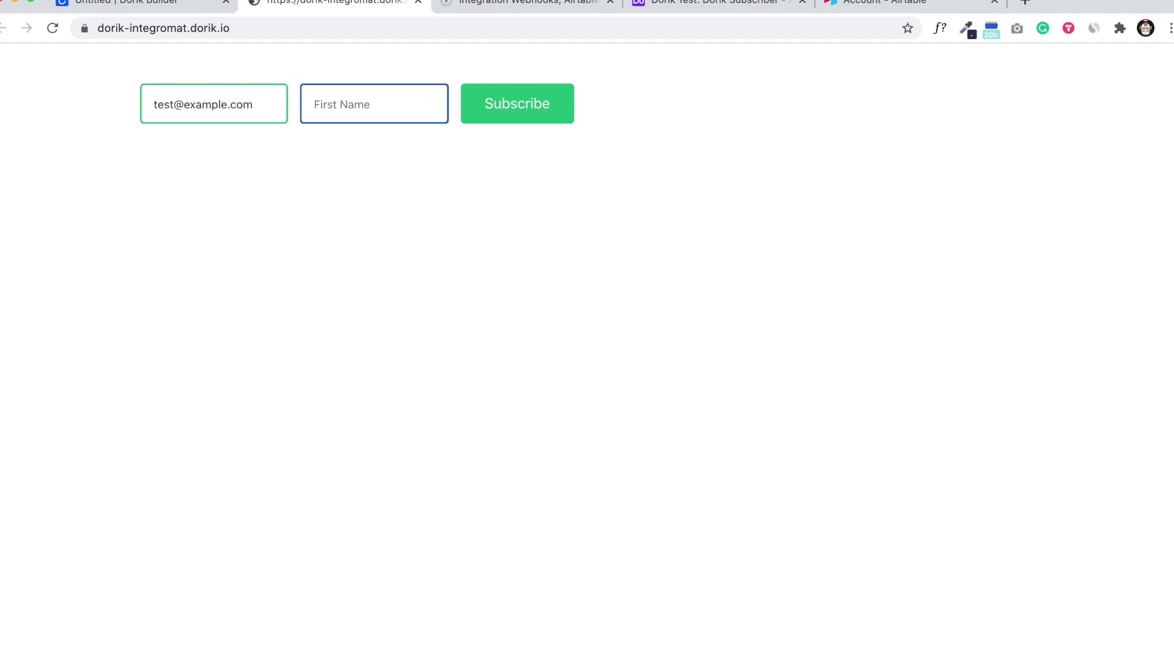
text(John)
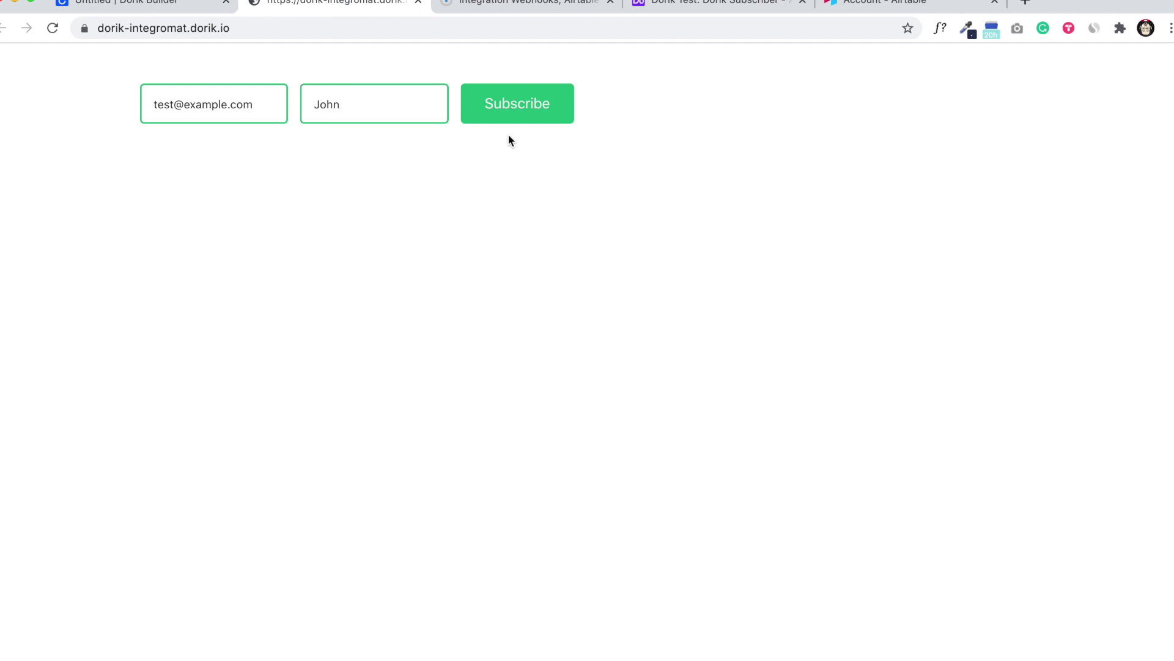
click(514, 115)
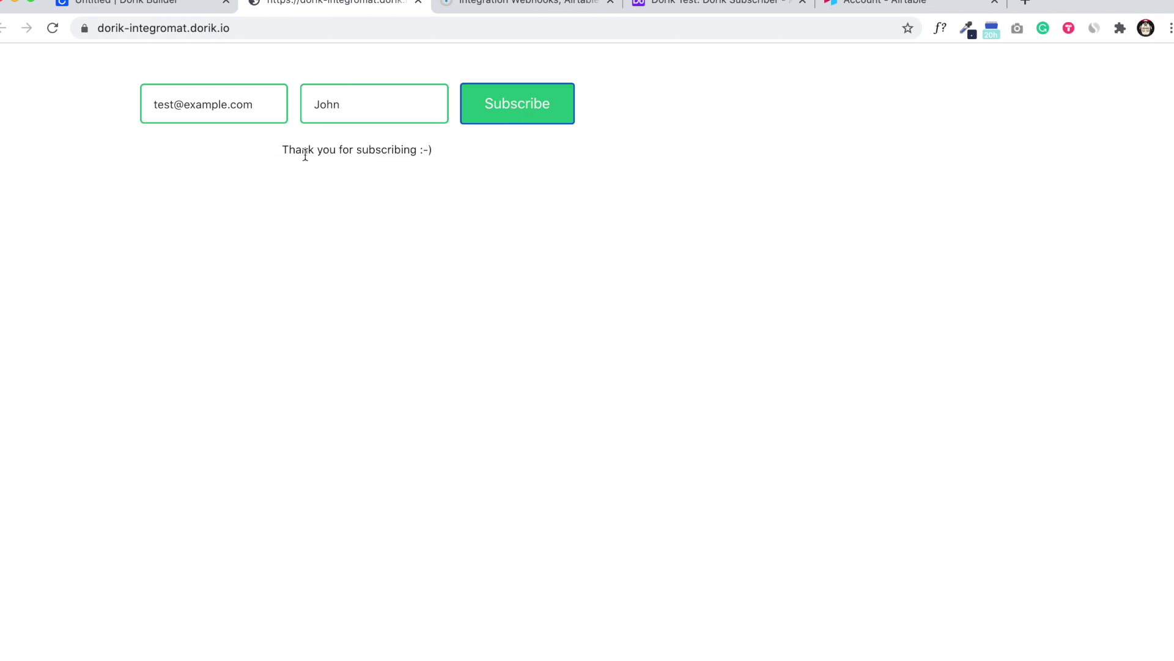
click(663, 4)
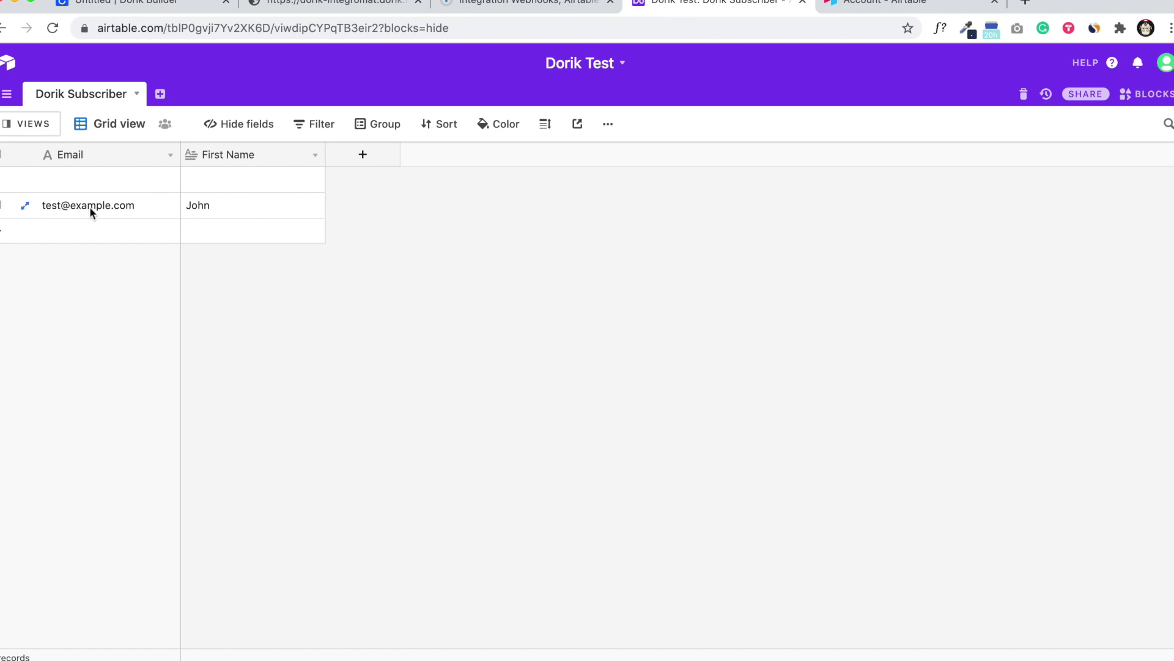
Step: Submit a second signup with a '2' added to the e-mail and a new first name, then check Airtable
click(321, 5)
click(180, 105)
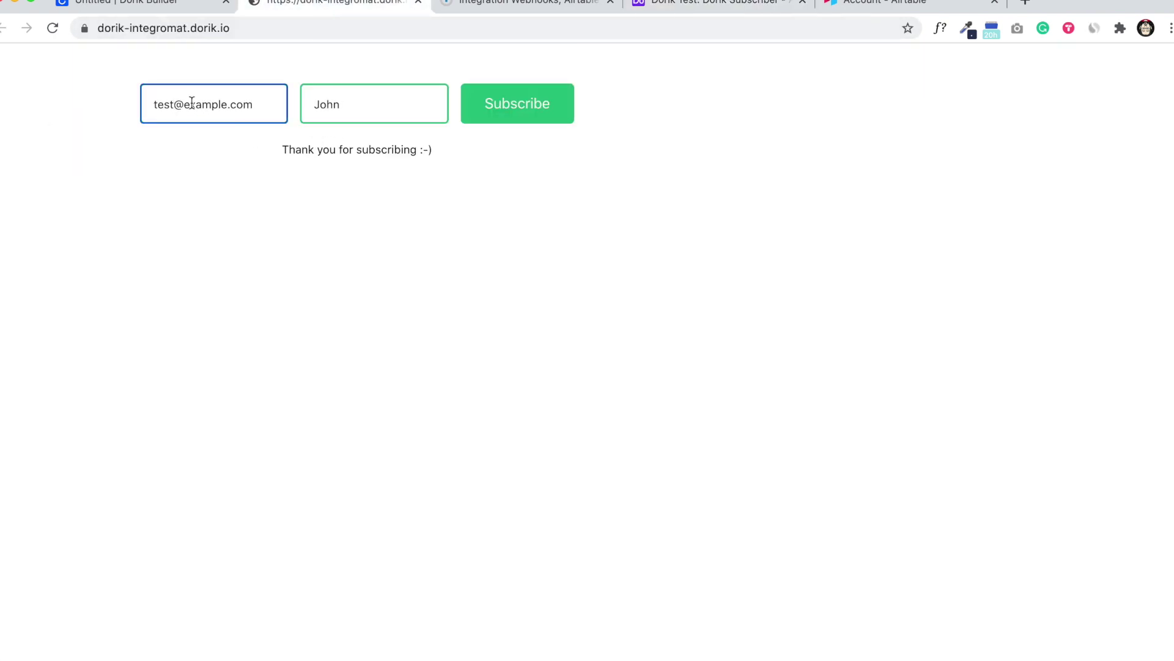
text(2)
click(353, 106)
key(BackSpace)
key(BackSpace)
key(BackSpace)
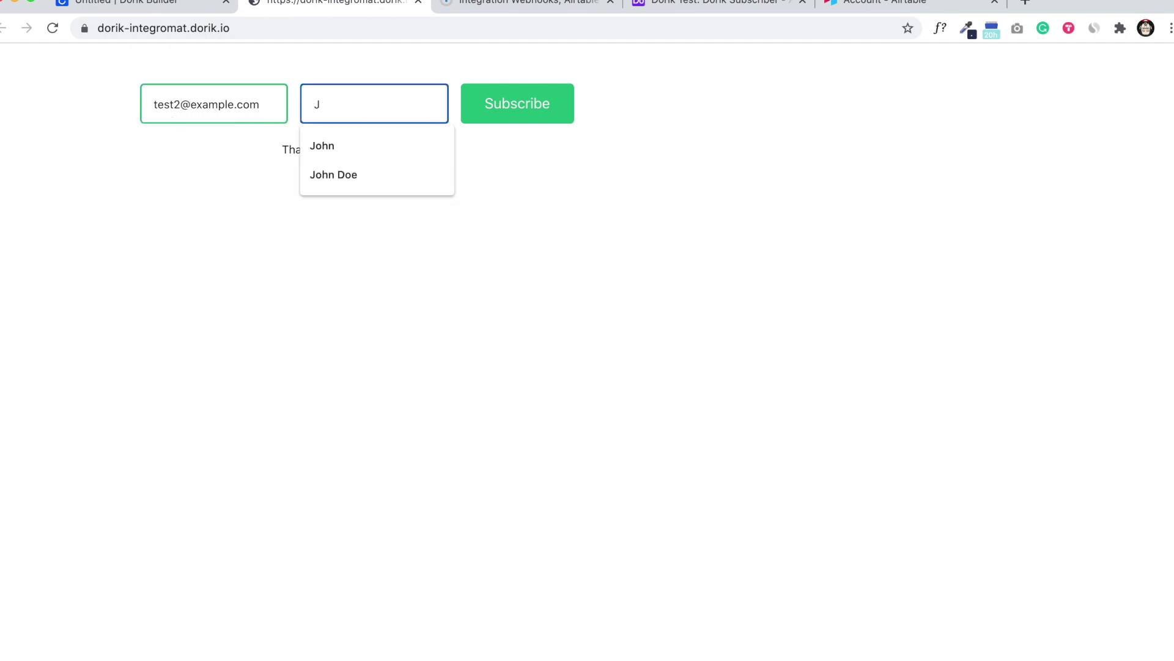
text(ane)
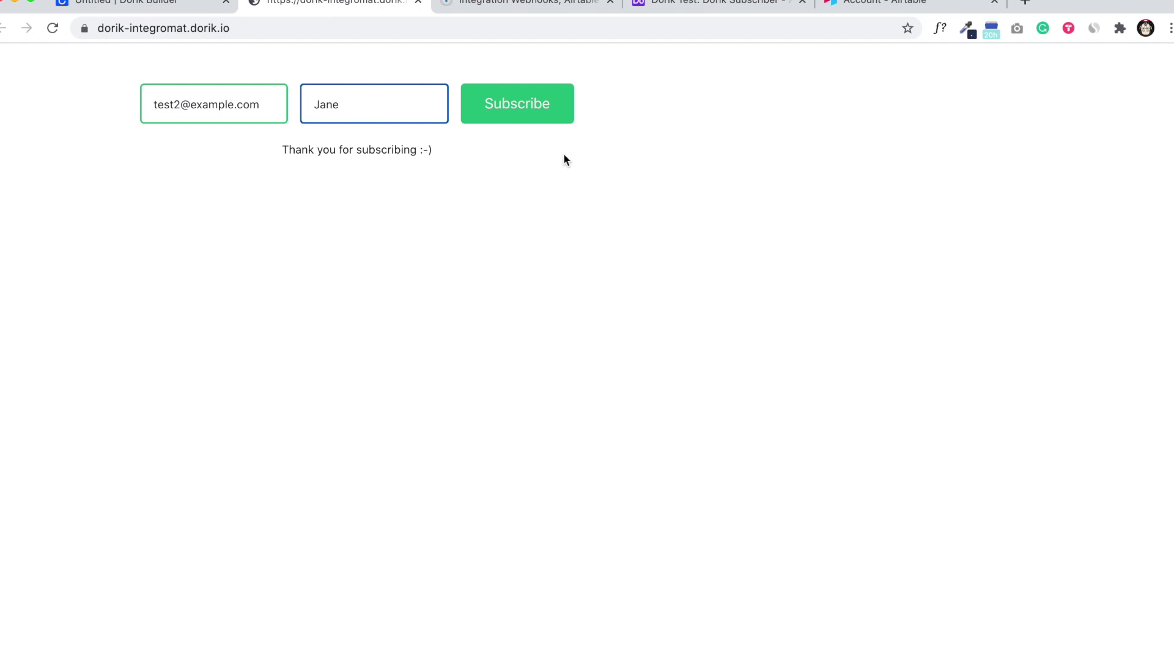
click(528, 112)
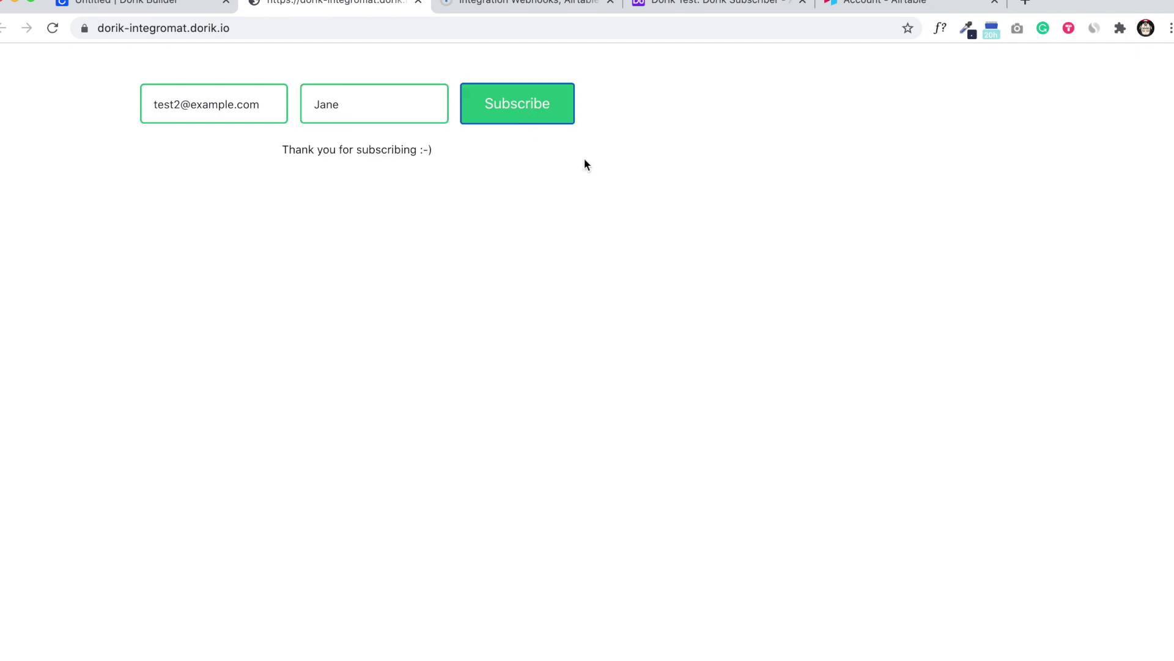
click(695, 7)
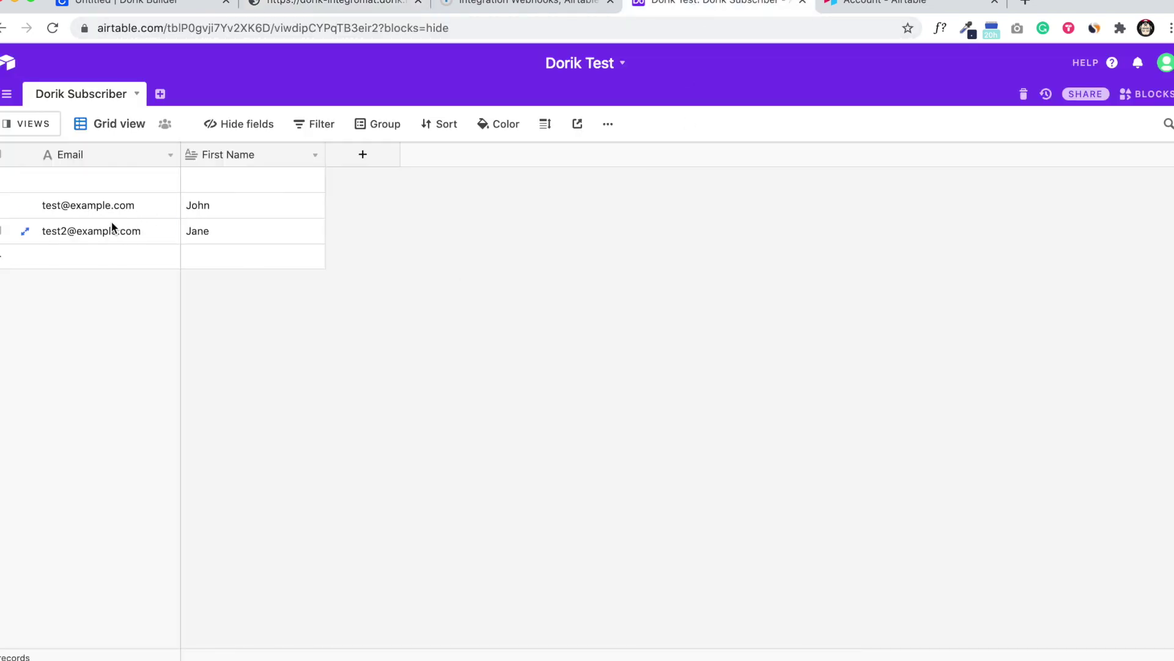